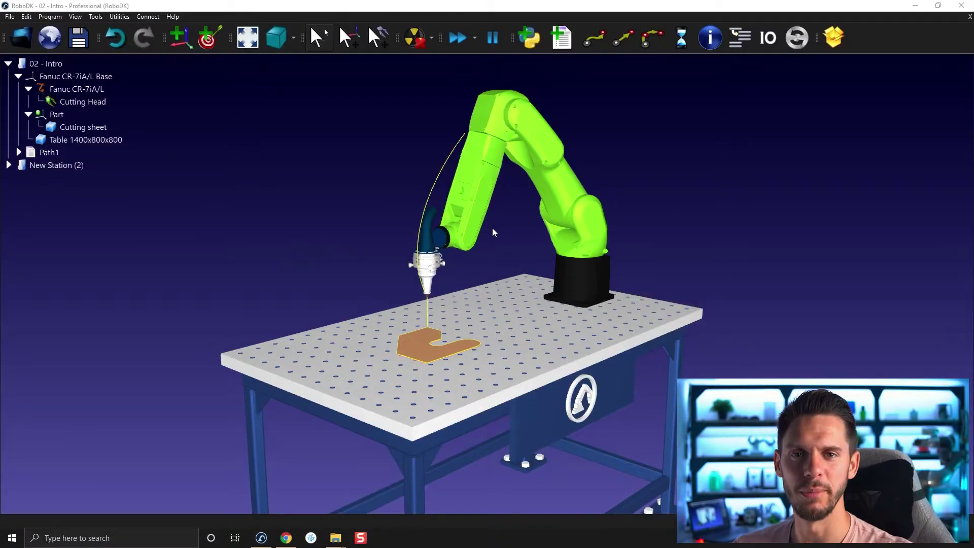
Bring RoboDK to the front and create the empty station New Station (3) with Ctrl+N.
{"action": "left_click", "coordinate": [494, 232]}
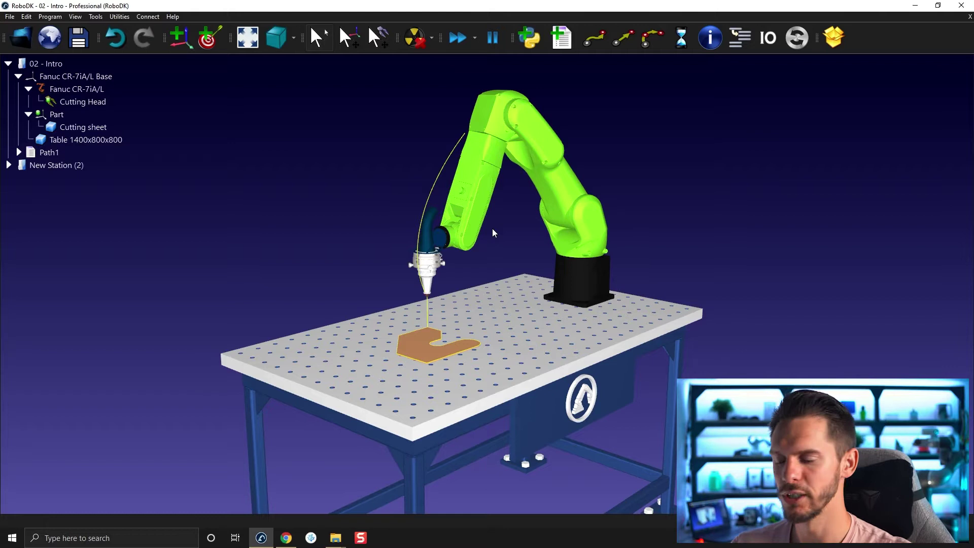
{"action": "key", "text": "ctrl+n"}
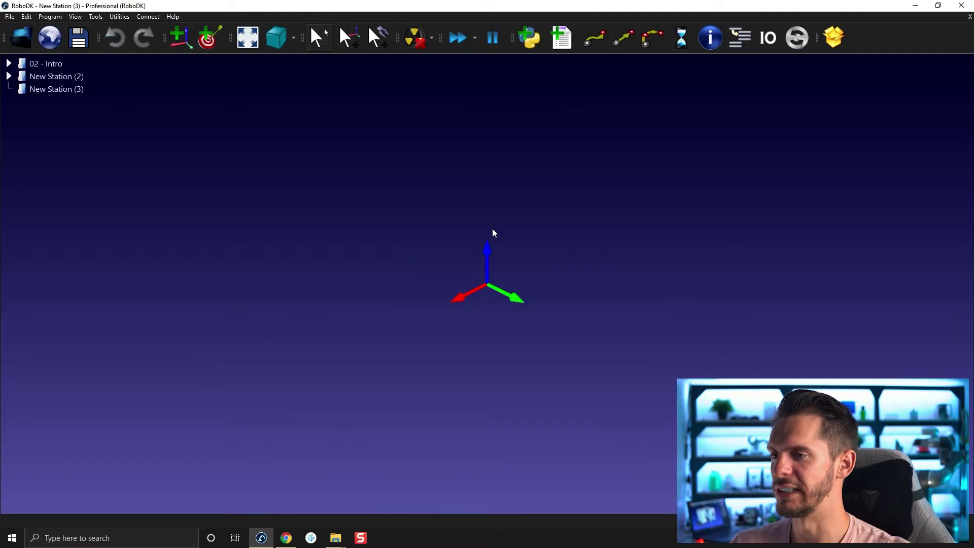
Look through the File menu without choosing anything, then bring up Chrome from its taskbar jump list.
{"action": "left_click", "coordinate": [9, 16]}
{"action": "mouse_move", "coordinate": [20, 26]}
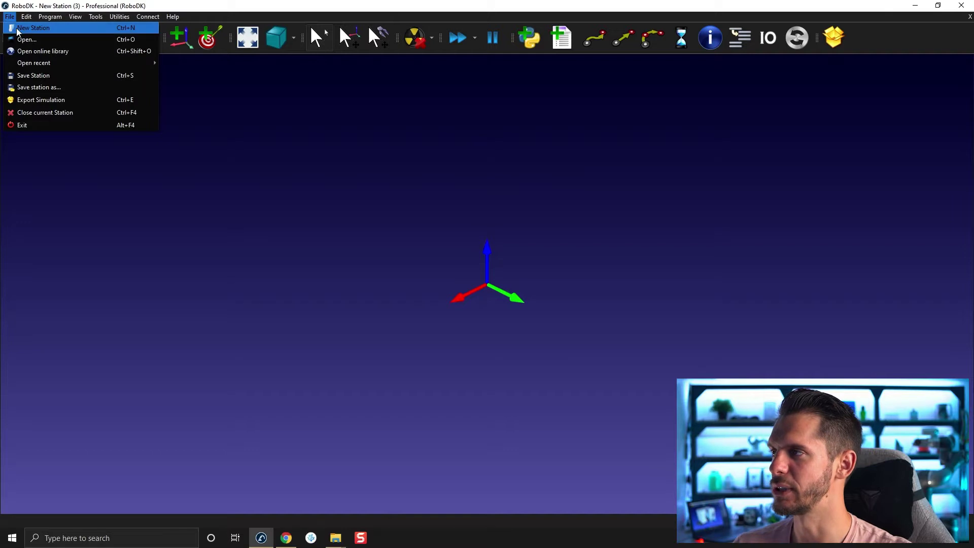
{"action": "left_click", "coordinate": [467, 182]}
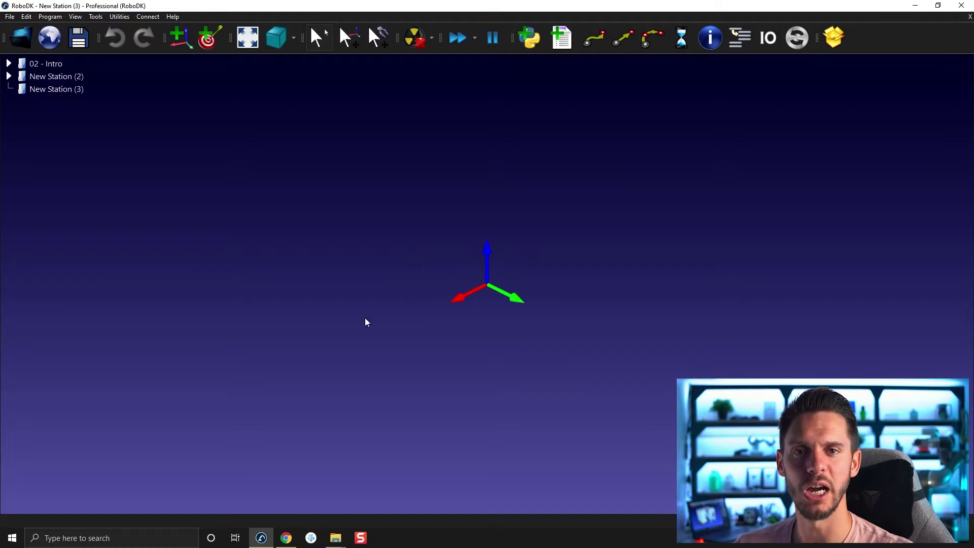
{"action": "right_click", "coordinate": [286, 538]}
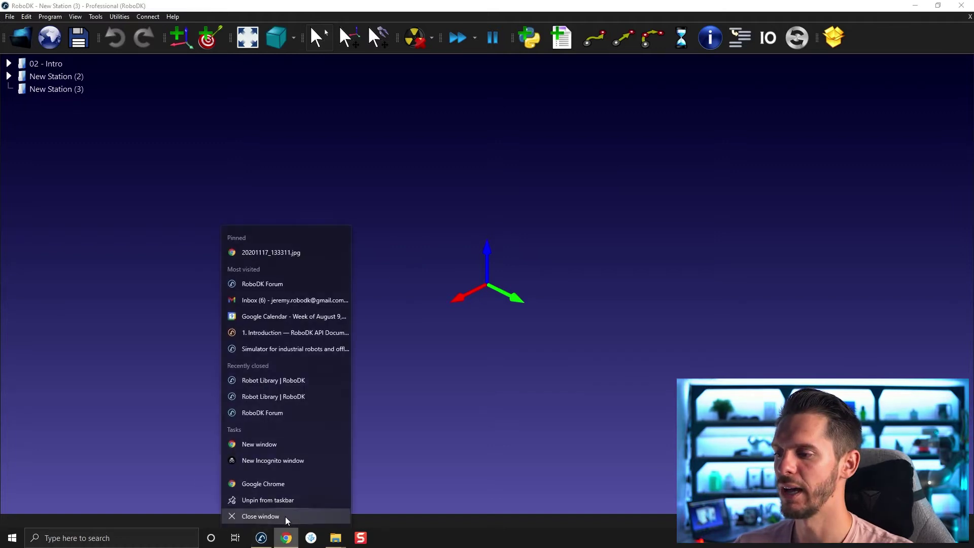
{"action": "left_click", "coordinate": [286, 538]}
Load the robodk.com home page in a new Chrome tab.
{"action": "left_click", "coordinate": [286, 538]}
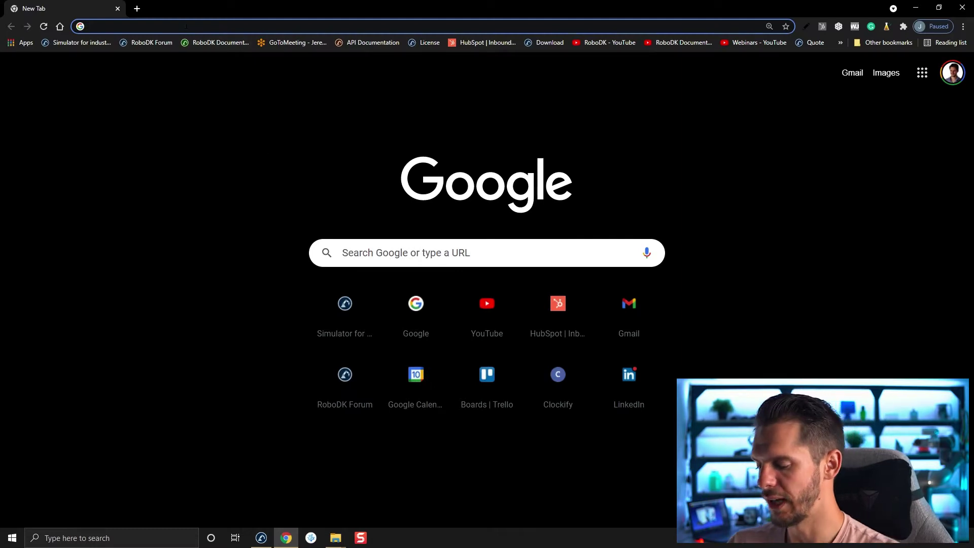
{"action": "type", "text": "robodk.com"}
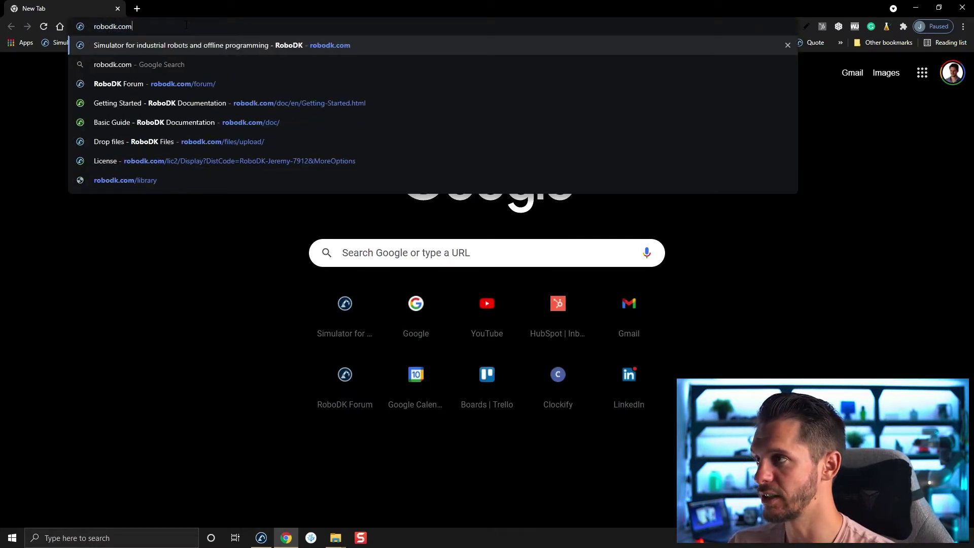
{"action": "key", "text": "Return"}
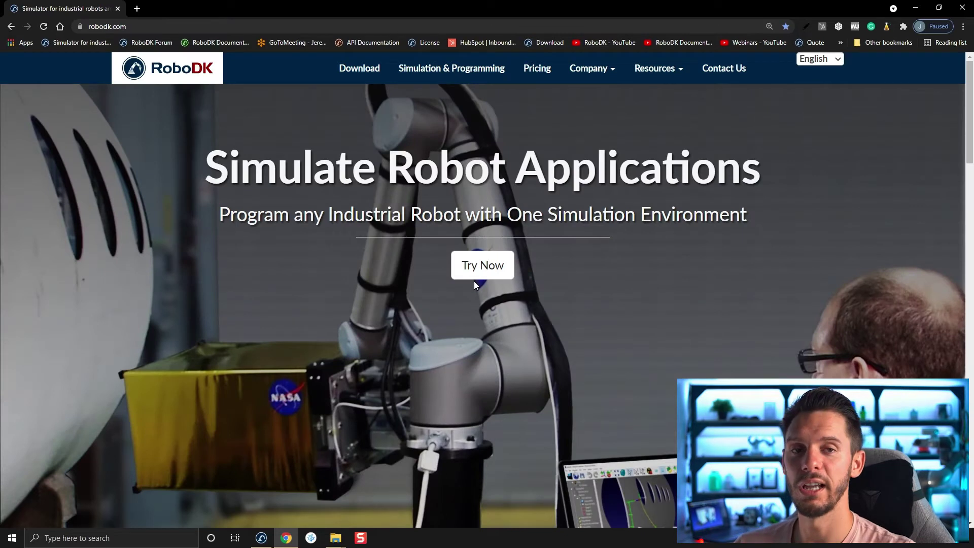
Visit Resources > Supported Robots and the online Robot Library, then close Chrome.
{"action": "mouse_move", "coordinate": [659, 73]}
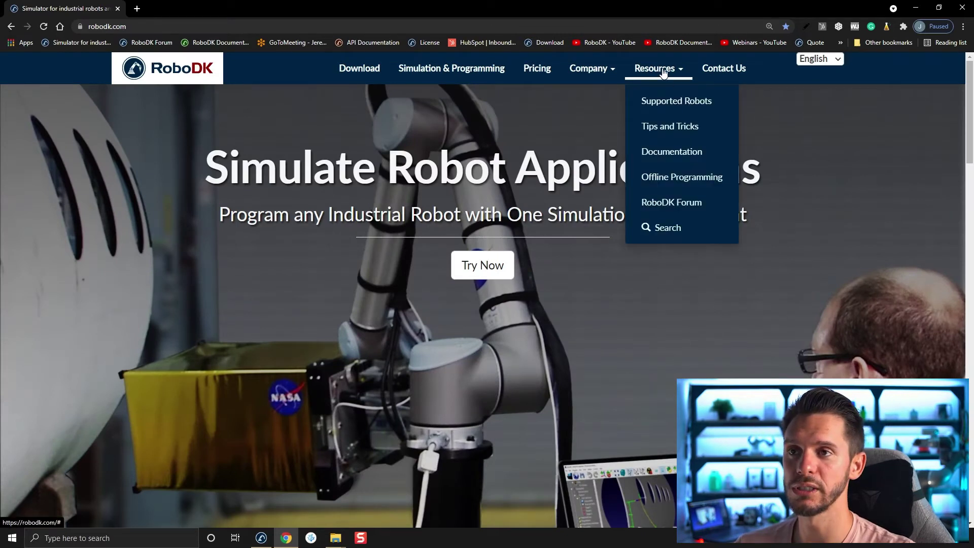
{"action": "left_click", "coordinate": [691, 104]}
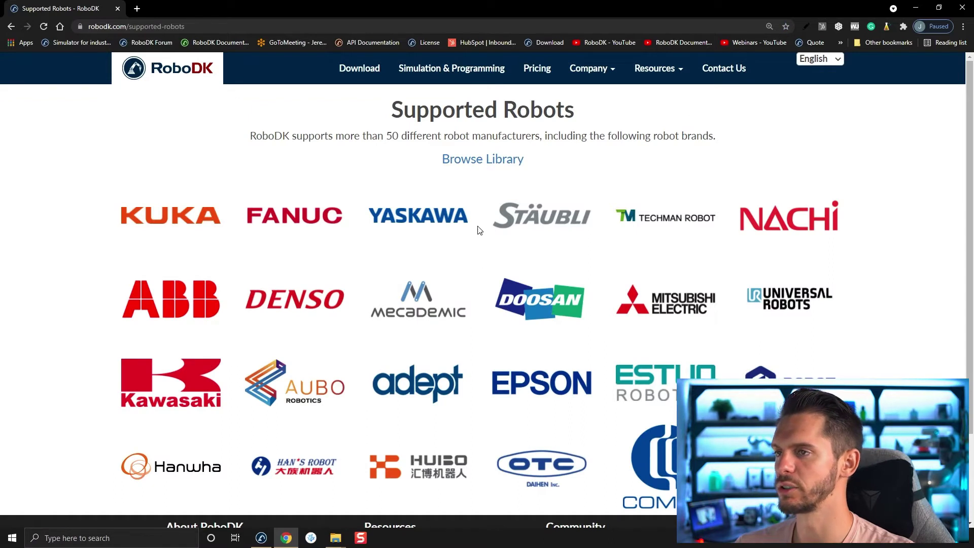
{"action": "left_click", "coordinate": [453, 166]}
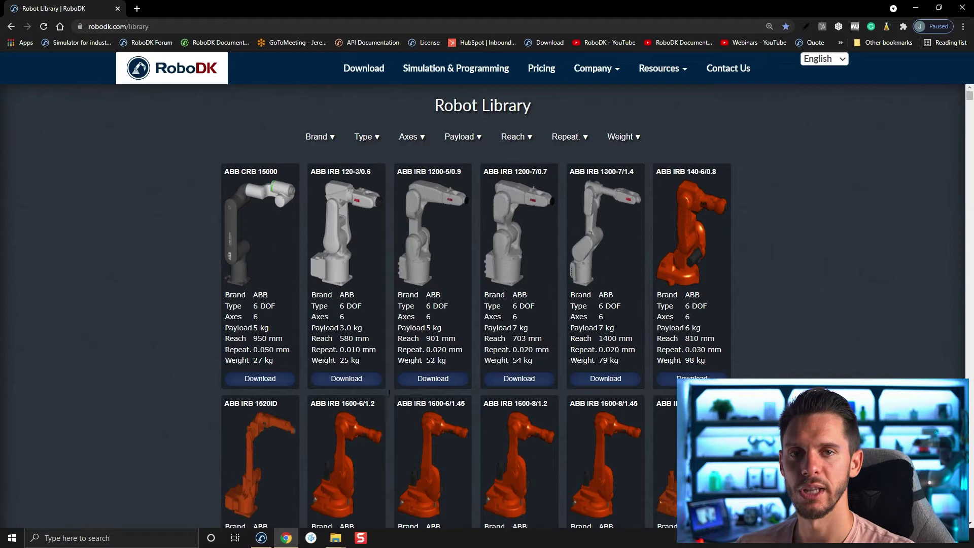
{"action": "left_click", "coordinate": [965, 9]}
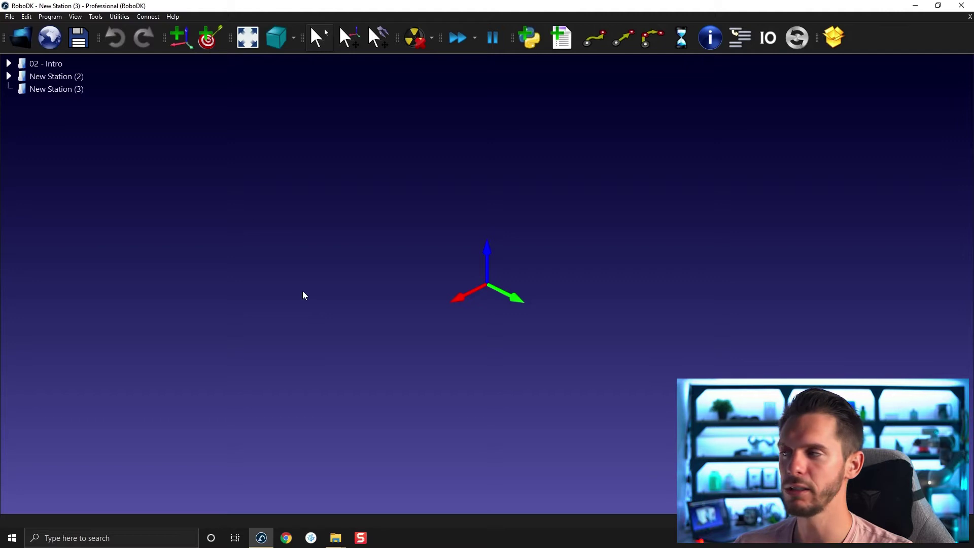
{"action": "left_click", "coordinate": [94, 16]}
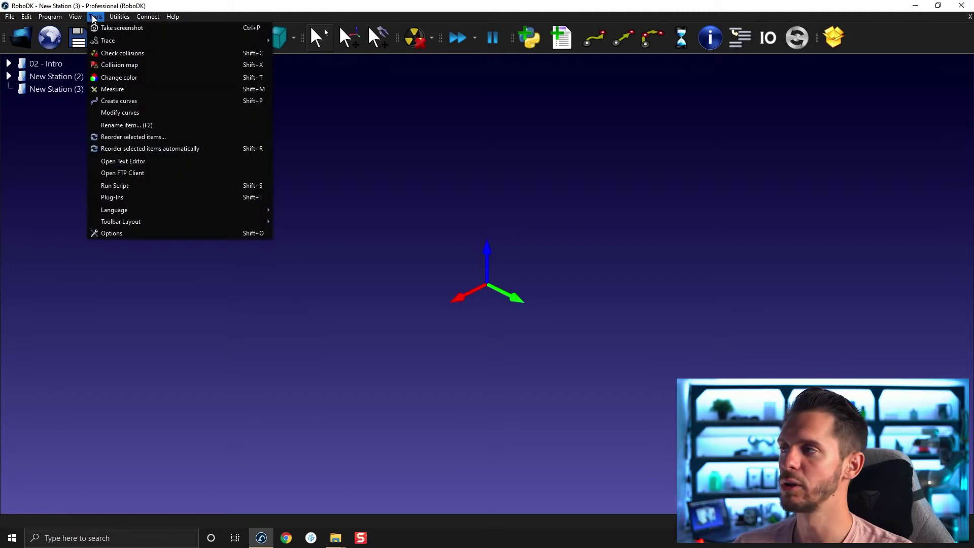
{"action": "left_click", "coordinate": [124, 233]}
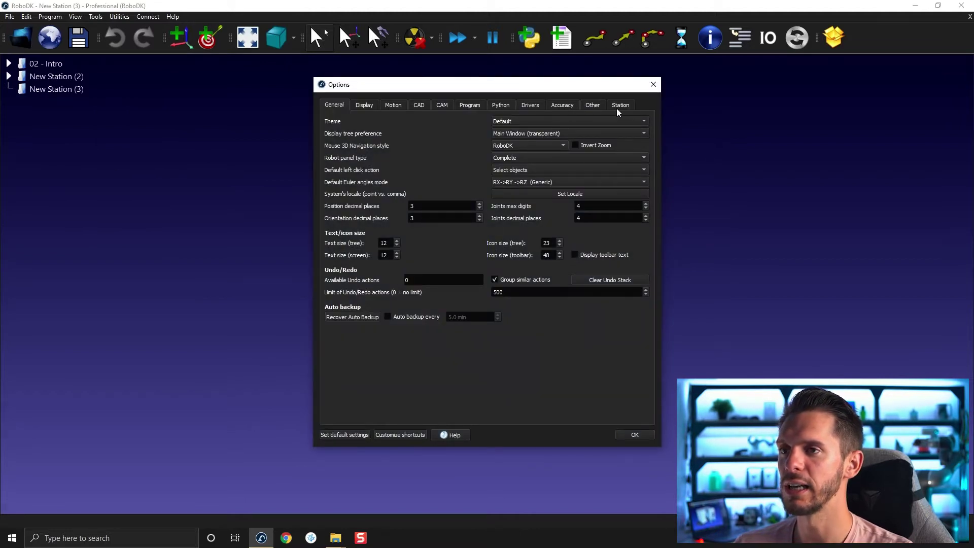
{"action": "left_click", "coordinate": [593, 106]}
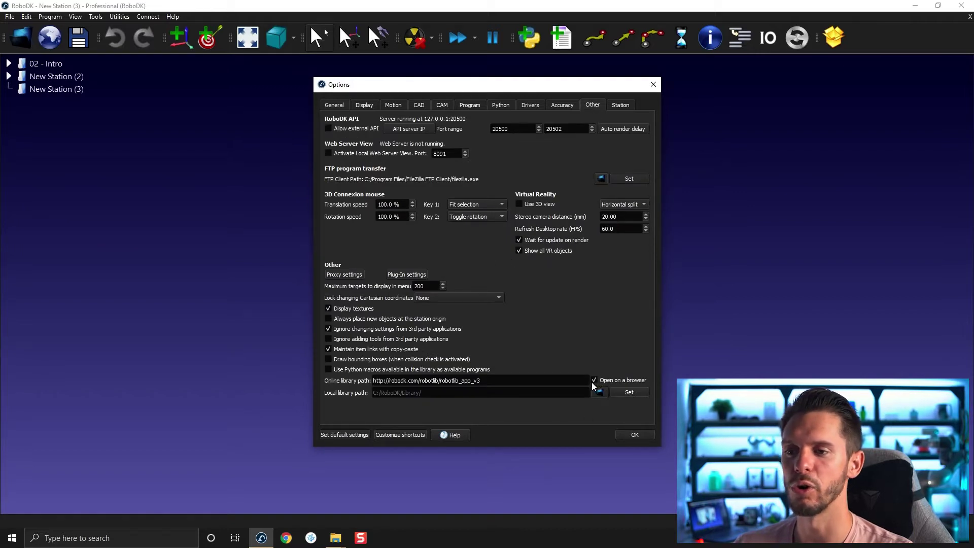
{"action": "left_click", "coordinate": [642, 436]}
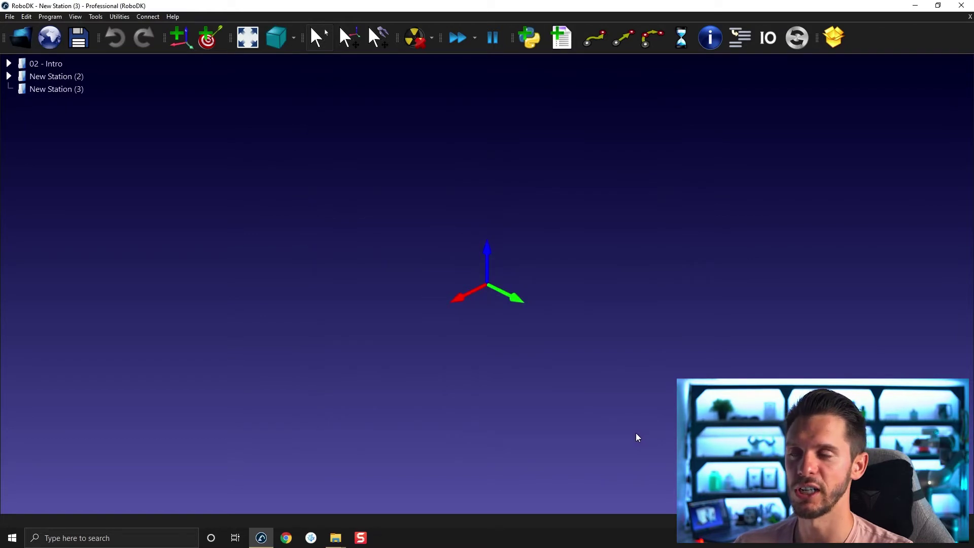
{"action": "left_click", "coordinate": [50, 45]}
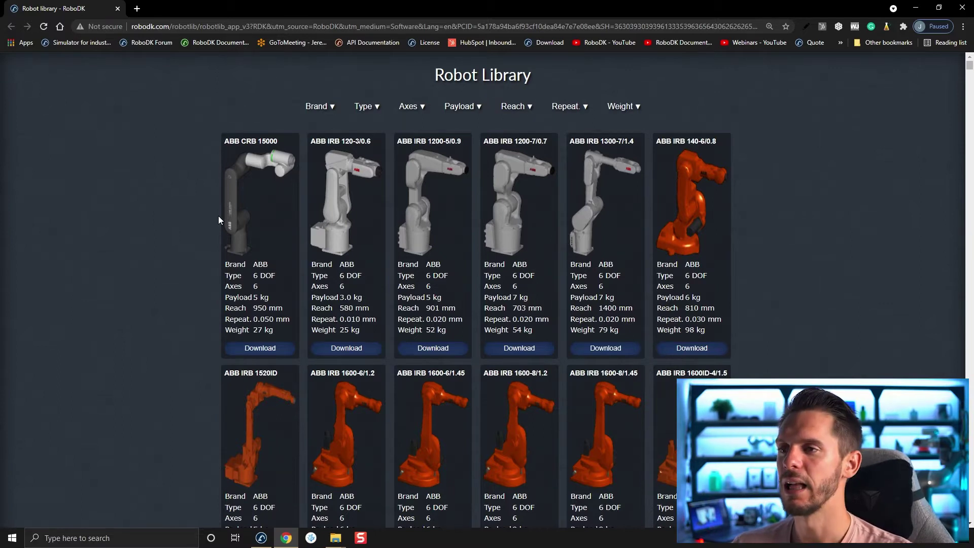
Scroll down and back up through the Robot Library's robot models, such as ABB and Comau.
{"action": "scroll", "coordinate": [620, 189], "scroll_direction": "down", "scroll_amount": 2}
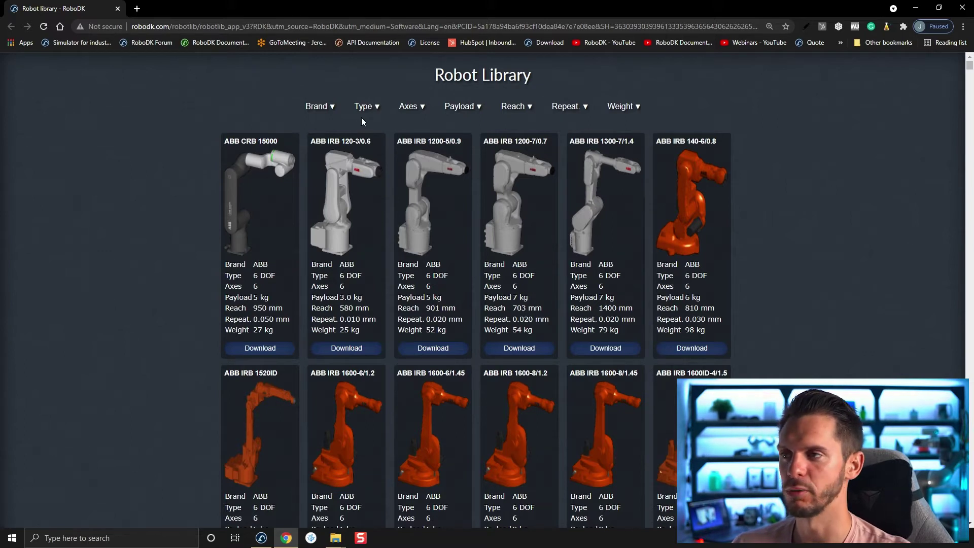
{"action": "scroll", "coordinate": [338, 250], "scroll_direction": "down", "scroll_amount": 9}
{"action": "scroll", "coordinate": [421, 197], "scroll_direction": "down", "scroll_amount": 20}
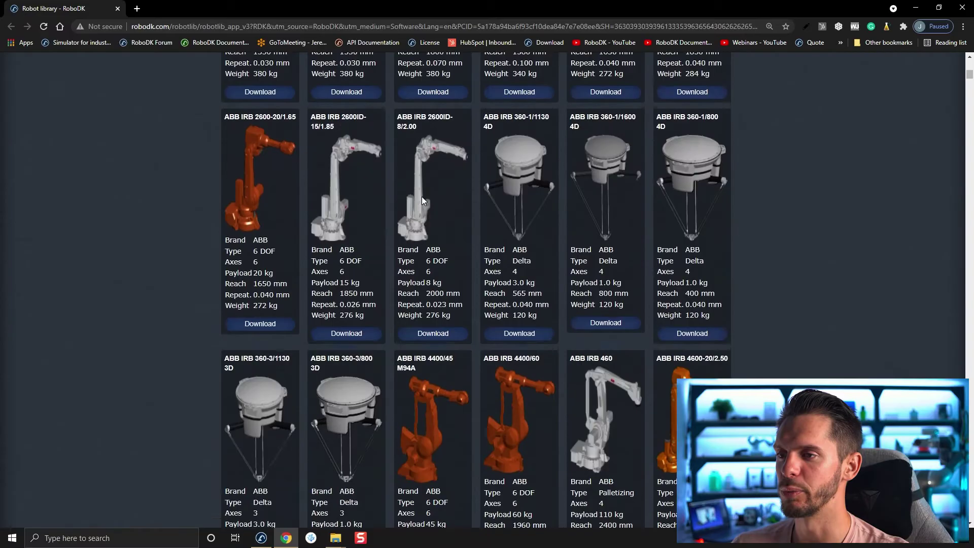
{"action": "scroll", "coordinate": [440, 178], "scroll_direction": "down", "scroll_amount": 20}
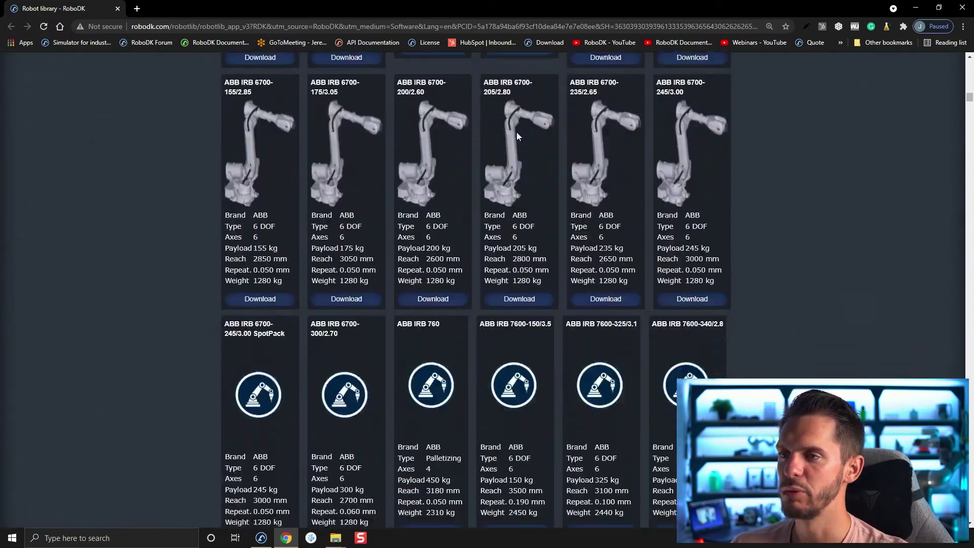
{"action": "scroll", "coordinate": [495, 133], "scroll_direction": "up", "scroll_amount": 20}
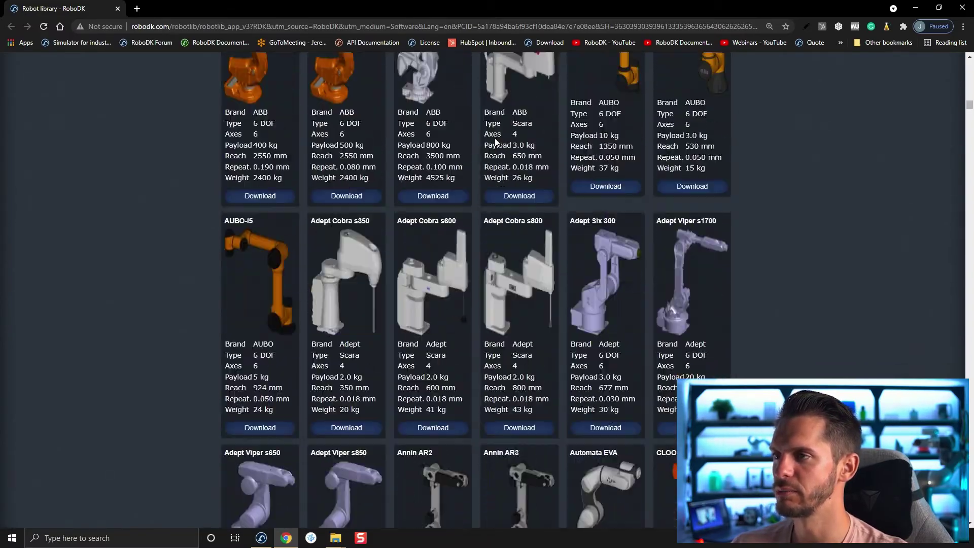
{"action": "scroll", "coordinate": [458, 248], "scroll_direction": "up", "scroll_amount": 20}
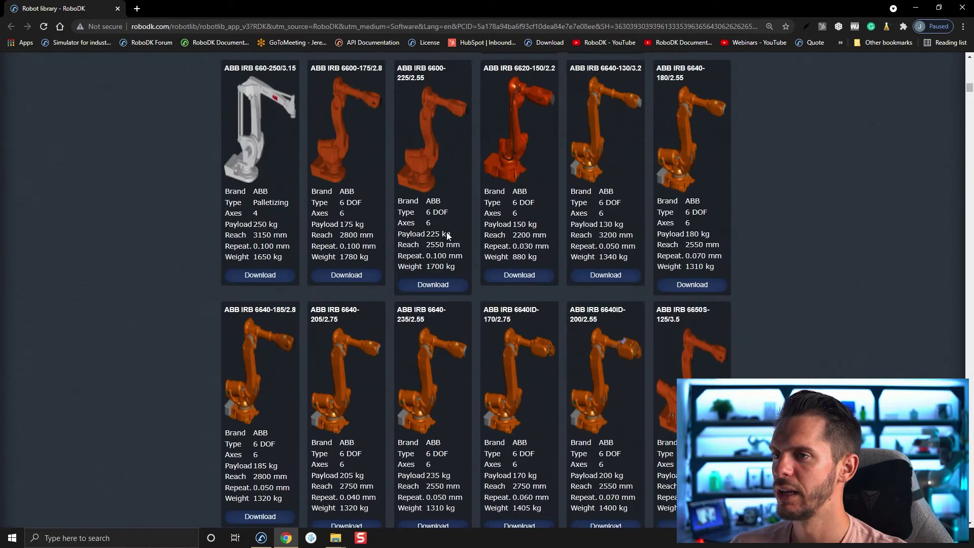
{"action": "scroll", "coordinate": [469, 249], "scroll_direction": "up", "scroll_amount": 15}
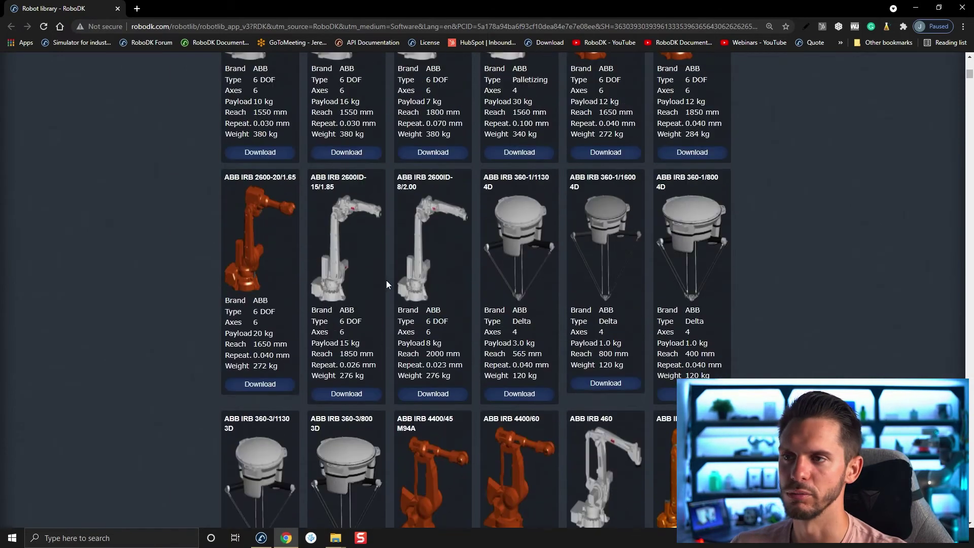
{"action": "scroll", "coordinate": [485, 278], "scroll_direction": "up", "scroll_amount": 15}
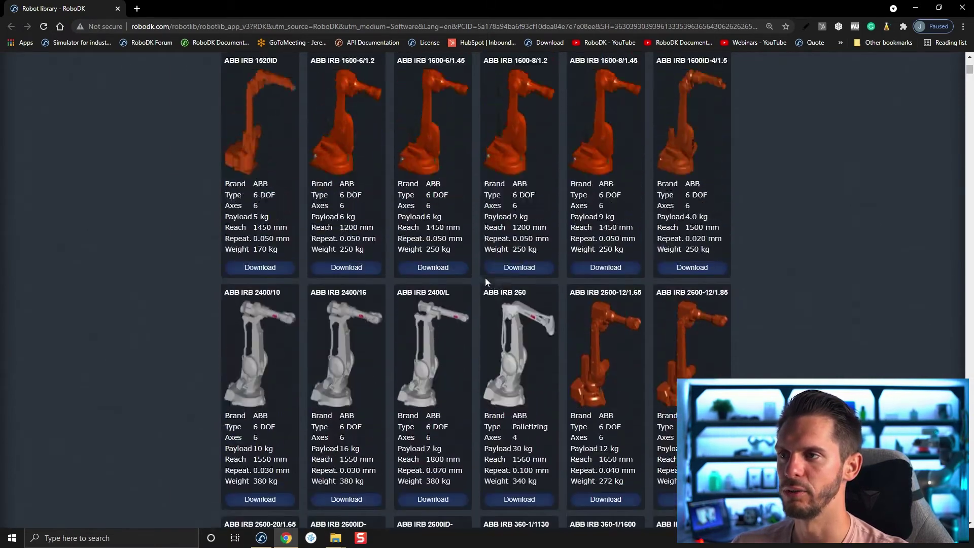
{"action": "left_click", "coordinate": [323, 108]}
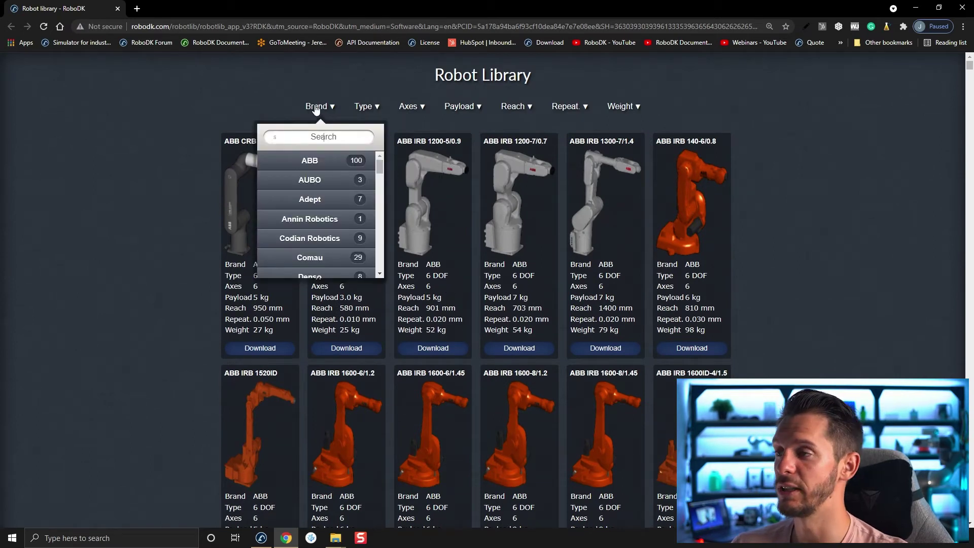
Filter the library to the Fanuc brand and load the downloaded Fanuc CR-7iA/L into RoboDK.
{"action": "scroll", "coordinate": [323, 182], "scroll_direction": "down", "scroll_amount": 3}
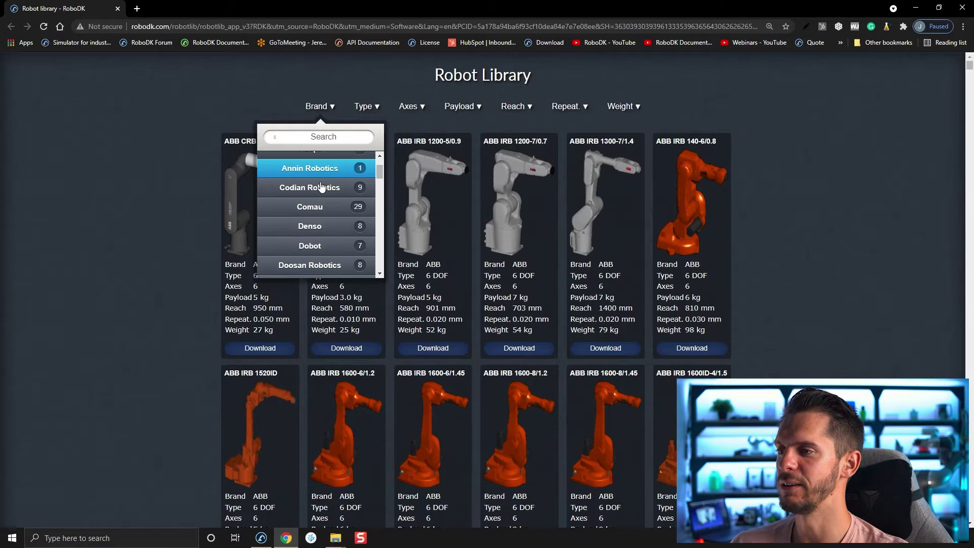
{"action": "scroll", "coordinate": [322, 182], "scroll_direction": "down", "scroll_amount": 2}
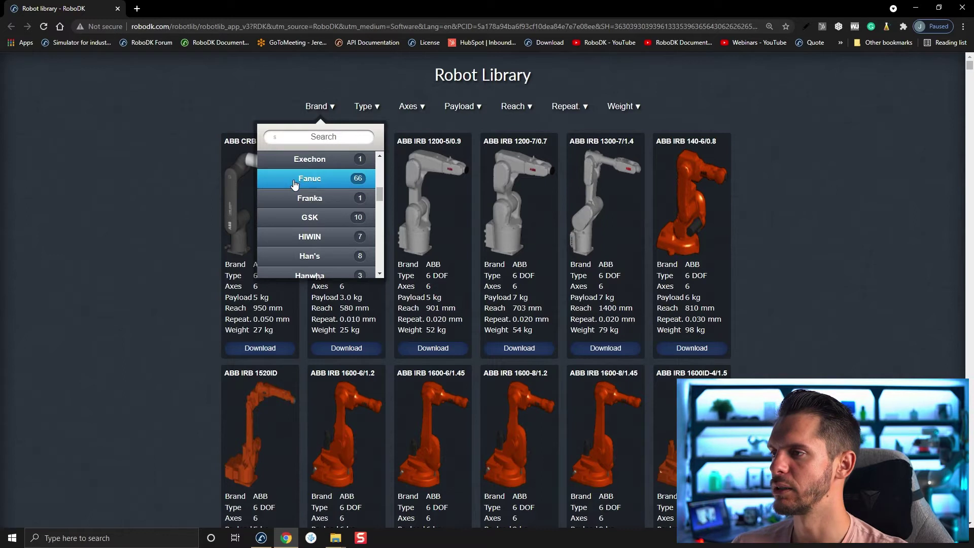
{"action": "left_click", "coordinate": [336, 143]}
{"action": "type", "text": "fanu"}
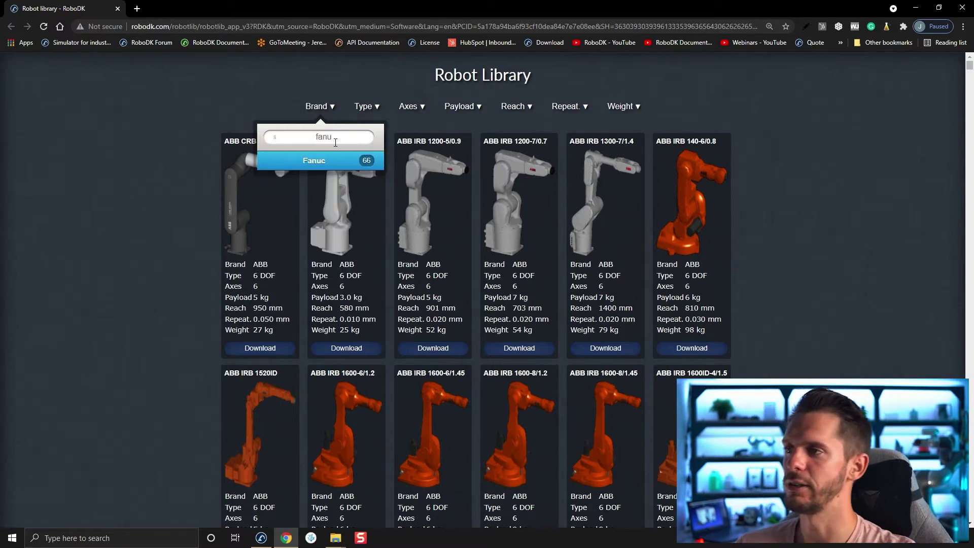
{"action": "left_click", "coordinate": [334, 161]}
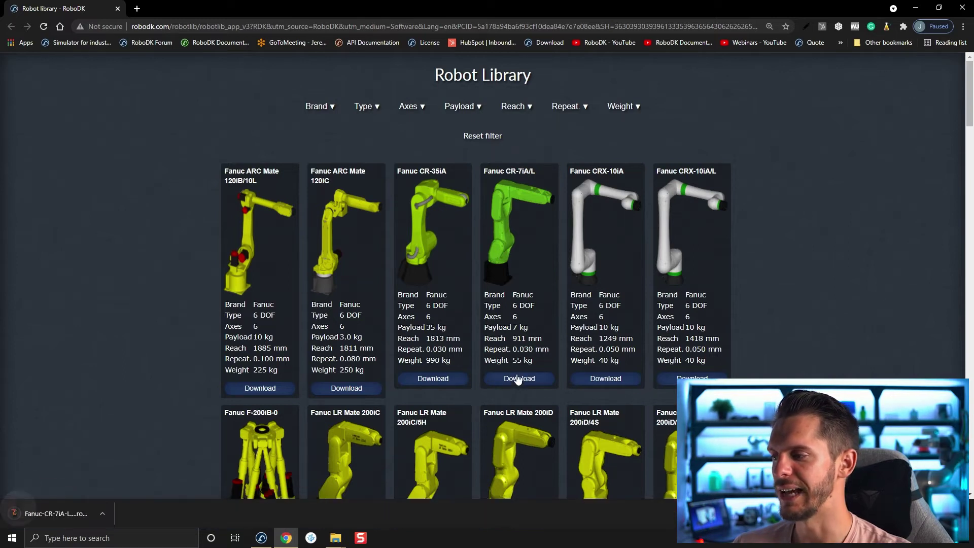
{"action": "left_click_drag", "start_coordinate": [48, 514], "coordinate": [388, 213]}
Frame the whole Fanuc CR-7iA/L and orbit to a side view of it.
{"action": "scroll", "coordinate": [387, 213], "scroll_direction": "down", "scroll_amount": 5}
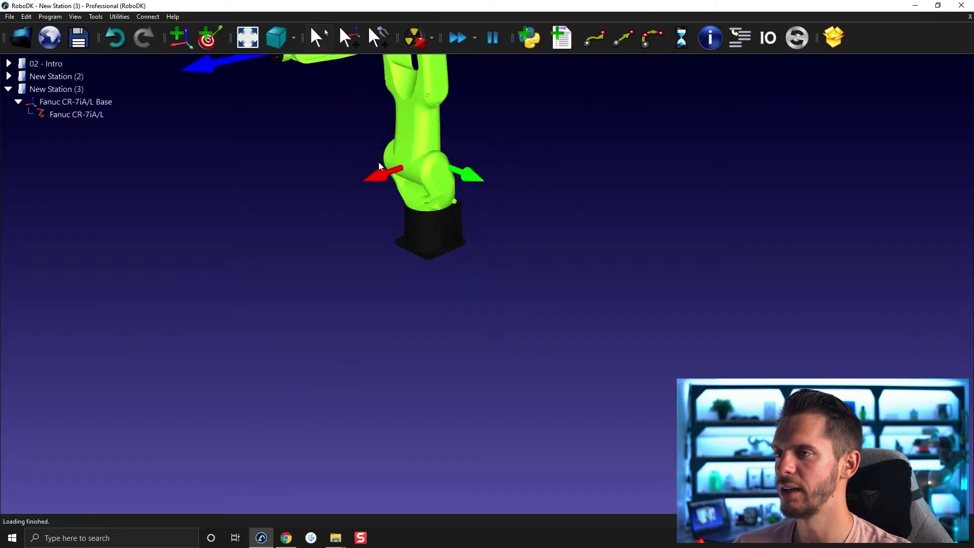
{"action": "left_click_drag", "start_coordinate": [453, 336], "coordinate": [514, 196]}
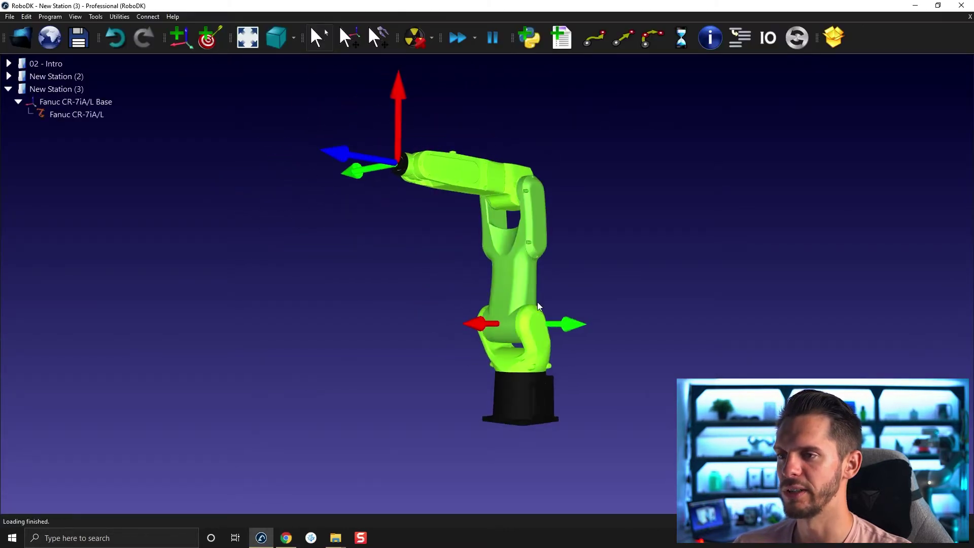
{"action": "mouse_move", "coordinate": [450, 317]}
{"action": "left_mouse_down"}
{"action": "mouse_move", "coordinate": [401, 196]}
{"action": "mouse_move", "coordinate": [437, 183]}
{"action": "mouse_move", "coordinate": [446, 206]}
{"action": "left_mouse_up"}
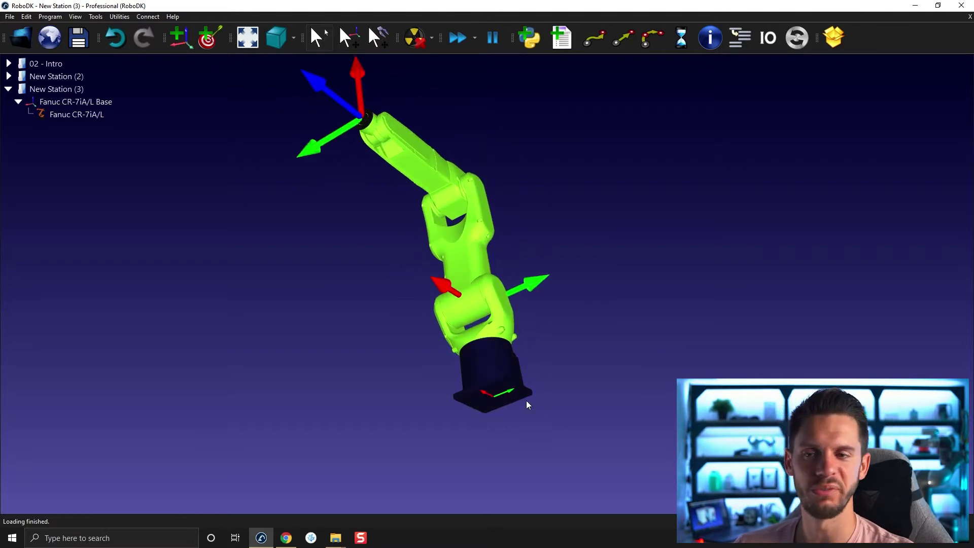
{"action": "mouse_move", "coordinate": [466, 410]}
{"action": "left_mouse_down"}
{"action": "mouse_move", "coordinate": [520, 363]}
{"action": "mouse_move", "coordinate": [506, 490]}
{"action": "mouse_move", "coordinate": [550, 469]}
{"action": "mouse_move", "coordinate": [391, 494]}
{"action": "mouse_move", "coordinate": [457, 361]}
{"action": "mouse_move", "coordinate": [522, 405]}
{"action": "mouse_move", "coordinate": [503, 361]}
{"action": "mouse_move", "coordinate": [560, 298]}
{"action": "left_mouse_up"}
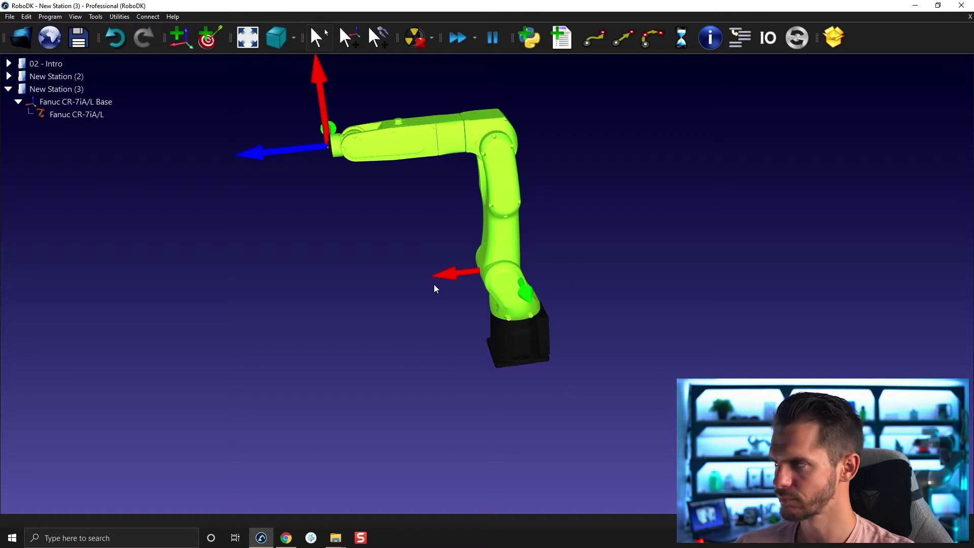
{"action": "left_click_drag", "start_coordinate": [365, 277], "coordinate": [619, 263]}
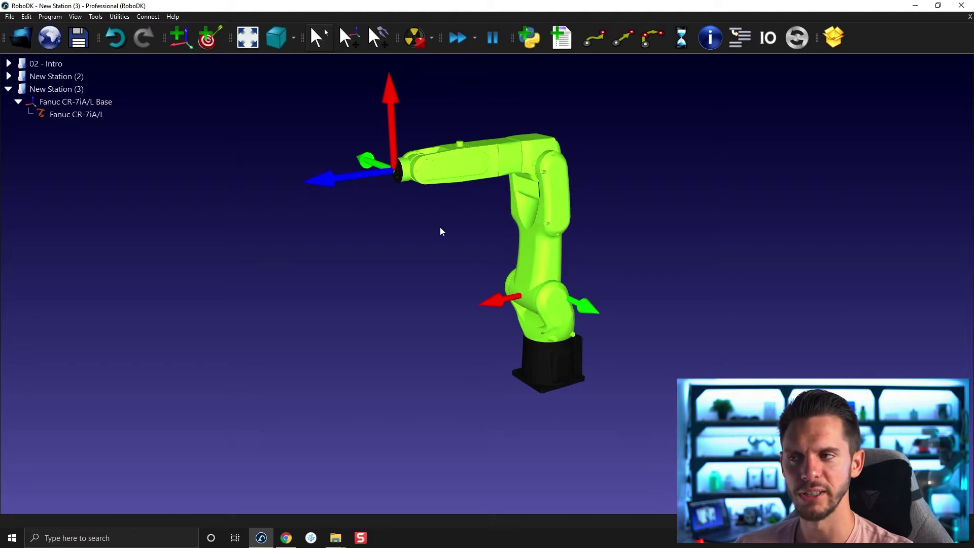
{"action": "left_click_drag", "start_coordinate": [498, 341], "coordinate": [587, 355]}
{"action": "left_click_drag", "start_coordinate": [477, 266], "coordinate": [512, 249]}
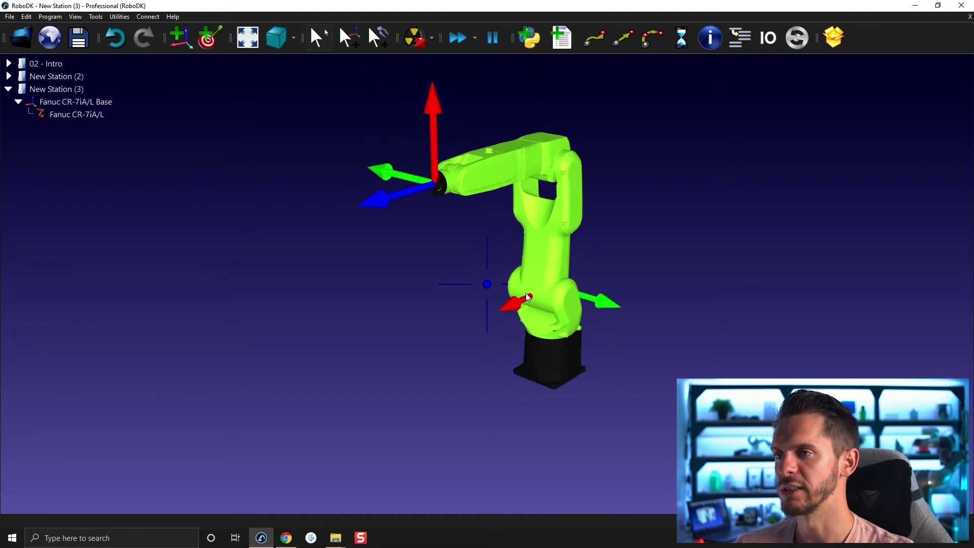
Open the robot's jog panel, turn joint θ1 slightly, then close the panel.
{"action": "left_click", "coordinate": [527, 181]}
{"action": "double_click", "coordinate": [528, 182]}
{"action": "left_click_drag", "start_coordinate": [890, 330], "coordinate": [873, 340]}
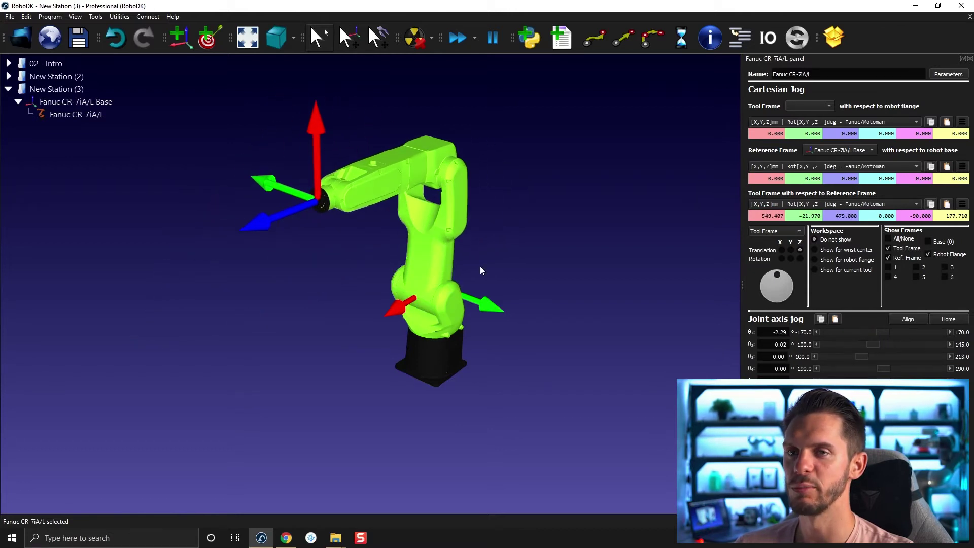
{"action": "left_click", "coordinate": [970, 59]}
{"action": "left_click_drag", "start_coordinate": [434, 345], "coordinate": [330, 208]}
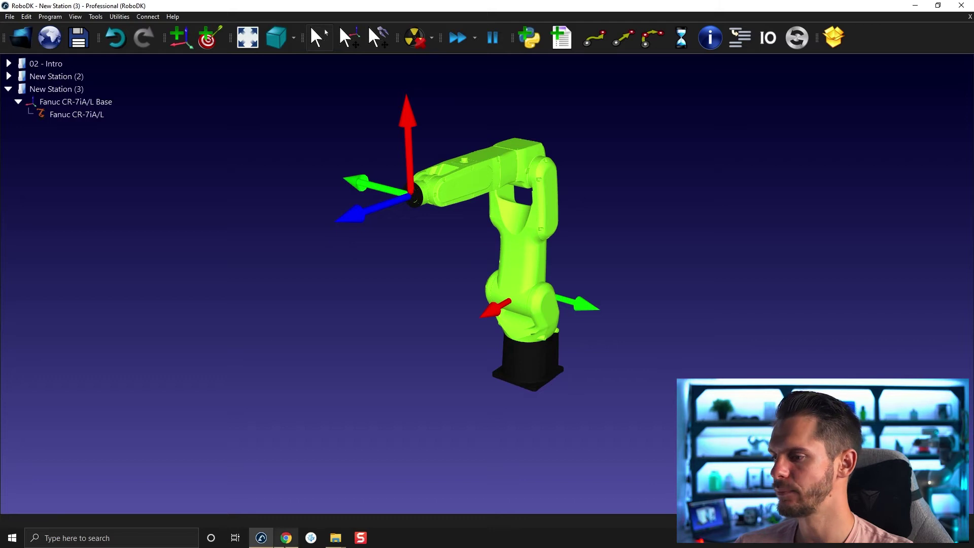
Back in the browser, reset the Fanuc filter and scroll the Type list down toward Tool.
{"action": "left_click", "coordinate": [268, 544]}
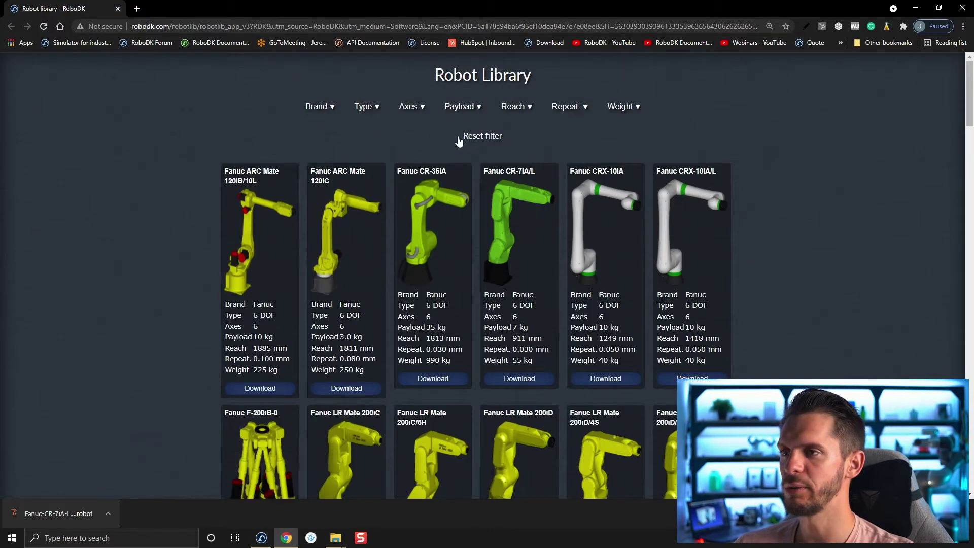
{"action": "left_click", "coordinate": [469, 144]}
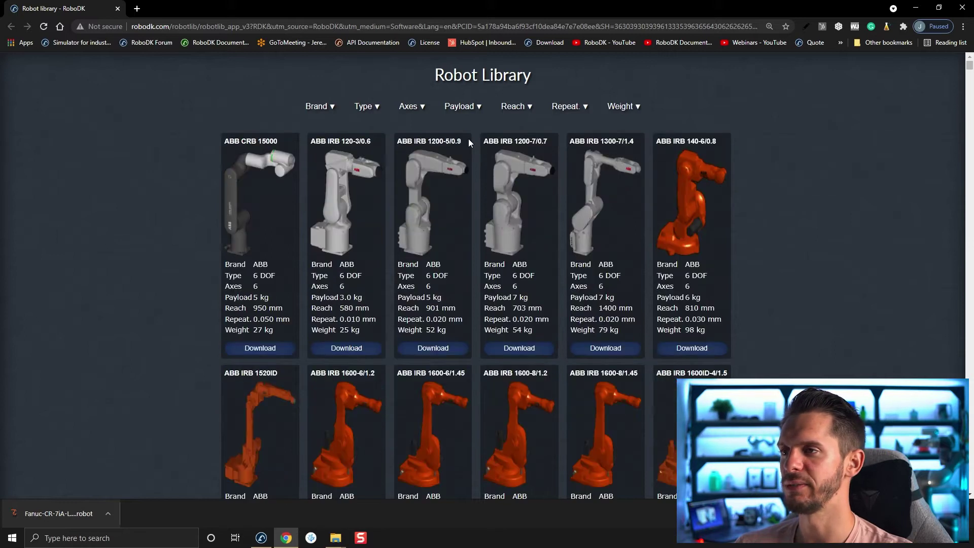
{"action": "left_click", "coordinate": [369, 107]}
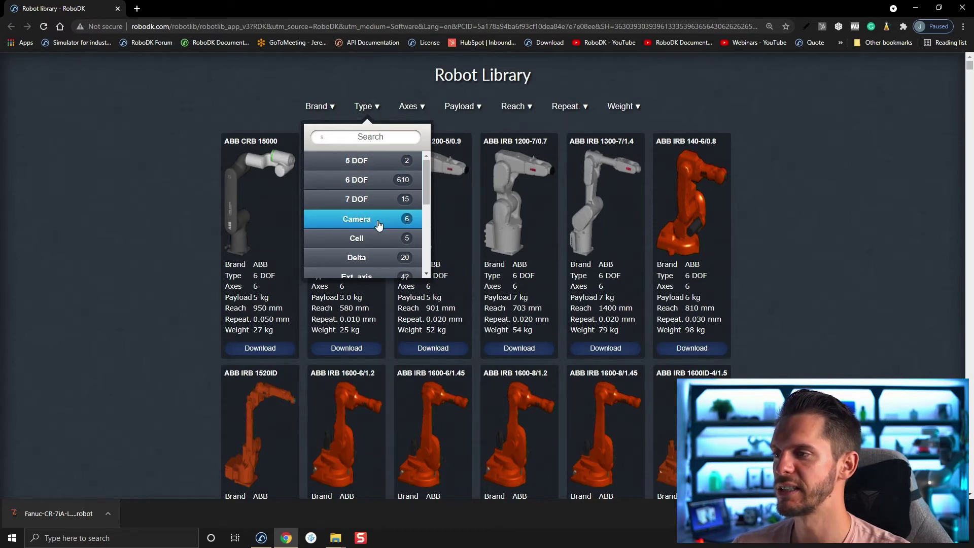
{"action": "scroll", "coordinate": [367, 203], "scroll_direction": "down", "scroll_amount": 1}
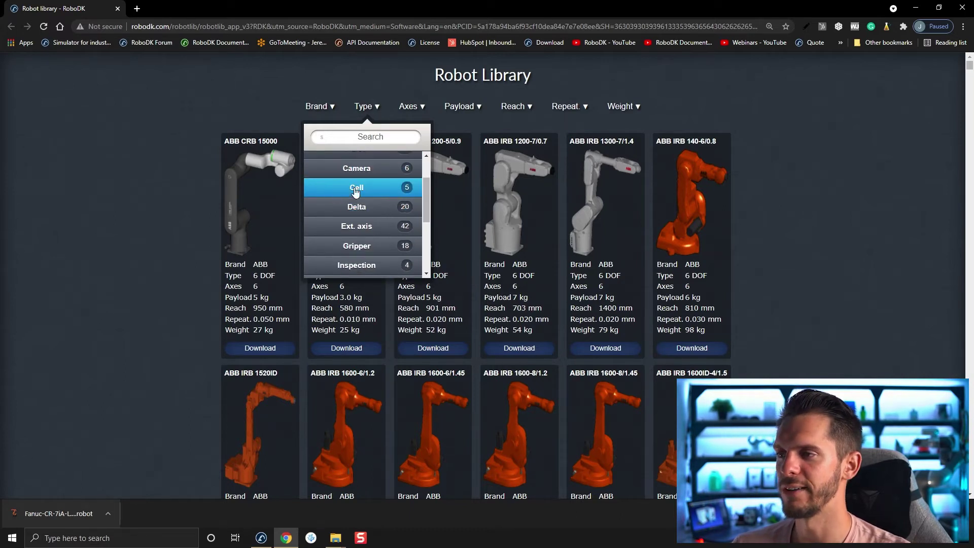
{"action": "scroll", "coordinate": [363, 205], "scroll_direction": "down", "scroll_amount": 1}
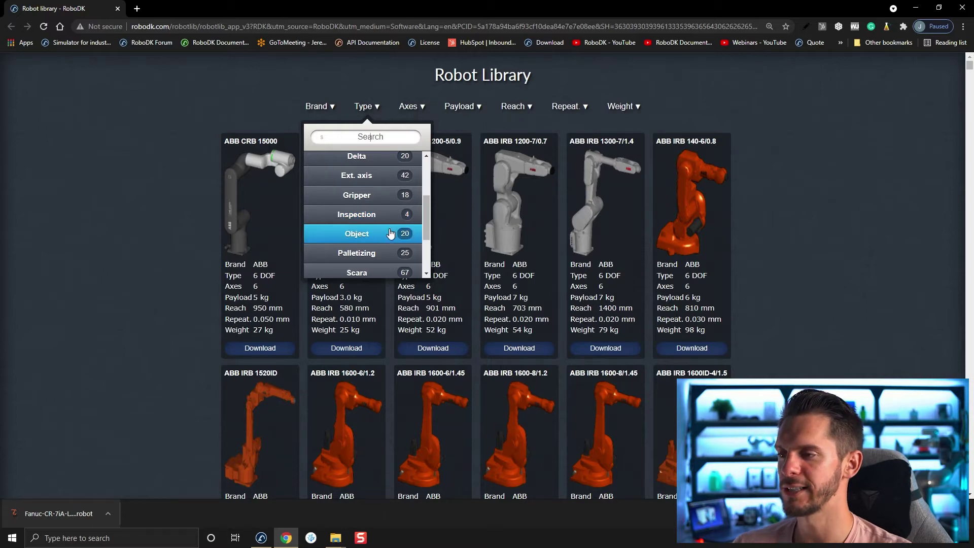
{"action": "scroll", "coordinate": [370, 218], "scroll_direction": "down", "scroll_amount": 1}
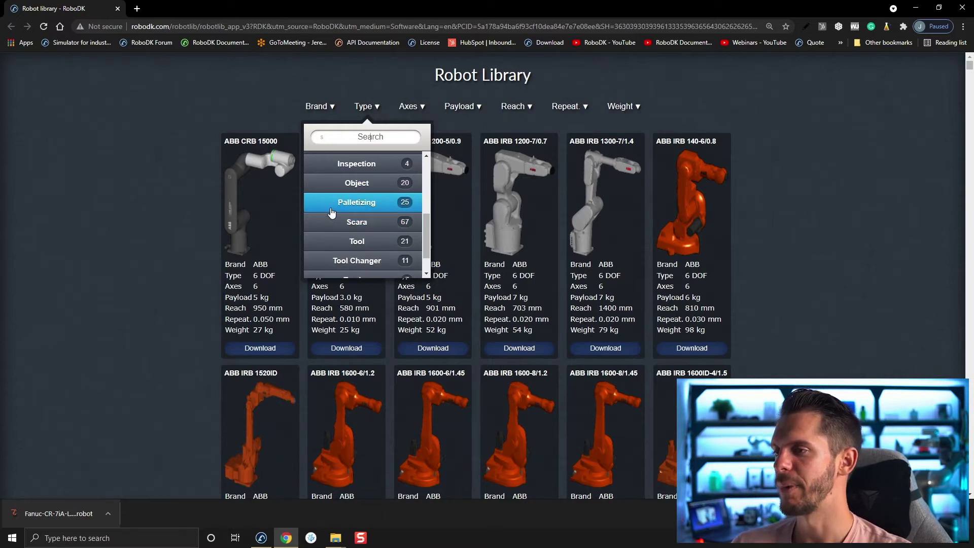
{"action": "scroll", "coordinate": [368, 253], "scroll_direction": "down", "scroll_amount": 1}
{"action": "scroll", "coordinate": [321, 214], "scroll_direction": "down", "scroll_amount": 1}
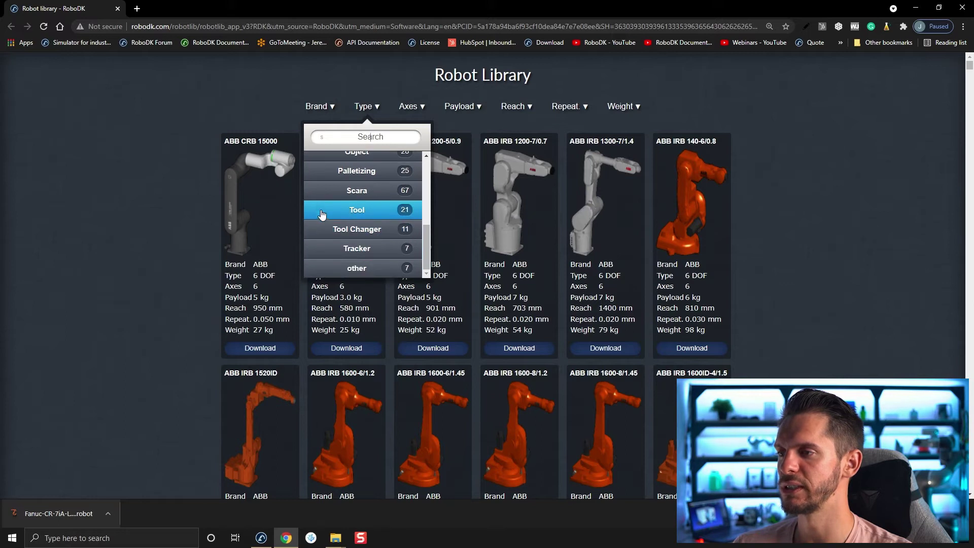
Filter the library to Tool items and download the Daihen OTC FD-B4 weld torch.
{"action": "left_click", "coordinate": [322, 214]}
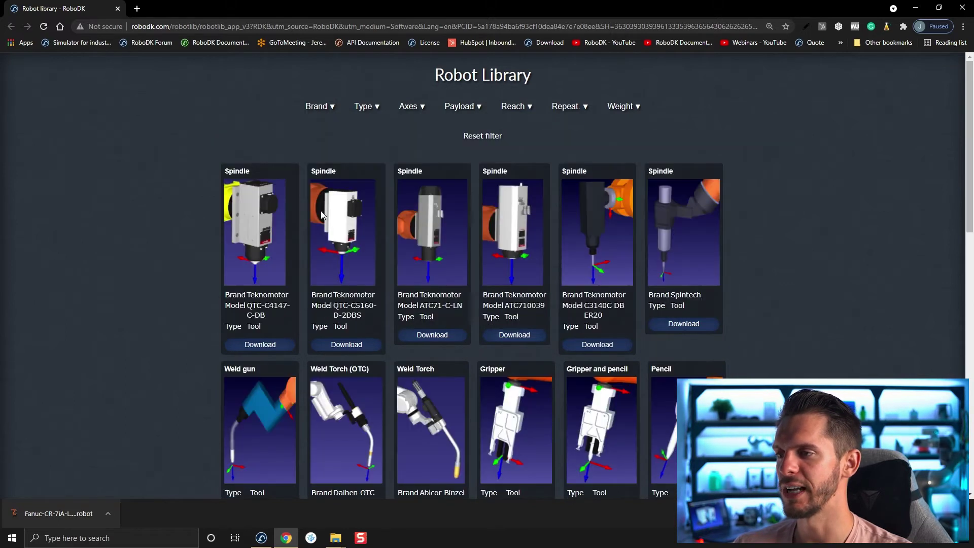
{"action": "scroll", "coordinate": [632, 96], "scroll_direction": "down", "scroll_amount": 3}
{"action": "scroll", "coordinate": [385, 426], "scroll_direction": "down", "scroll_amount": 2}
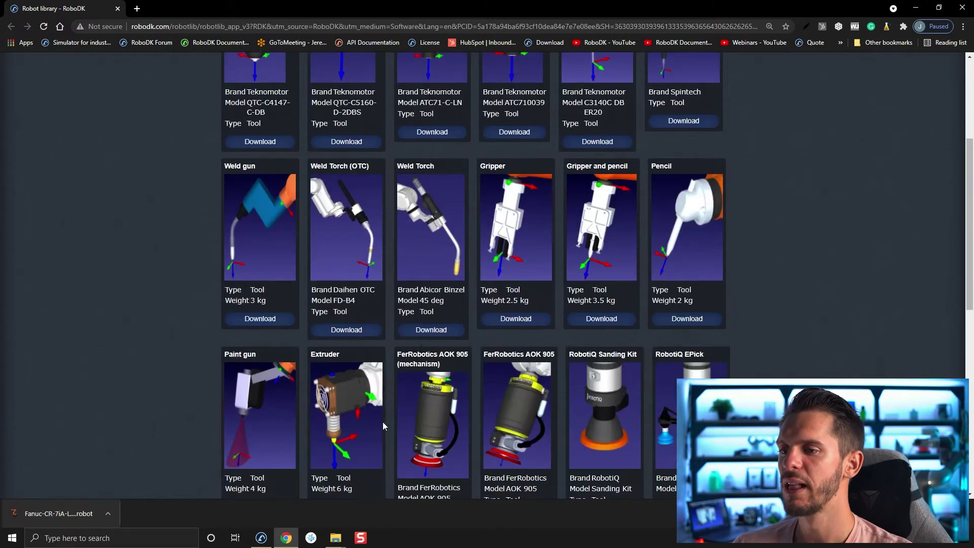
{"action": "scroll", "coordinate": [368, 364], "scroll_direction": "up", "scroll_amount": 3}
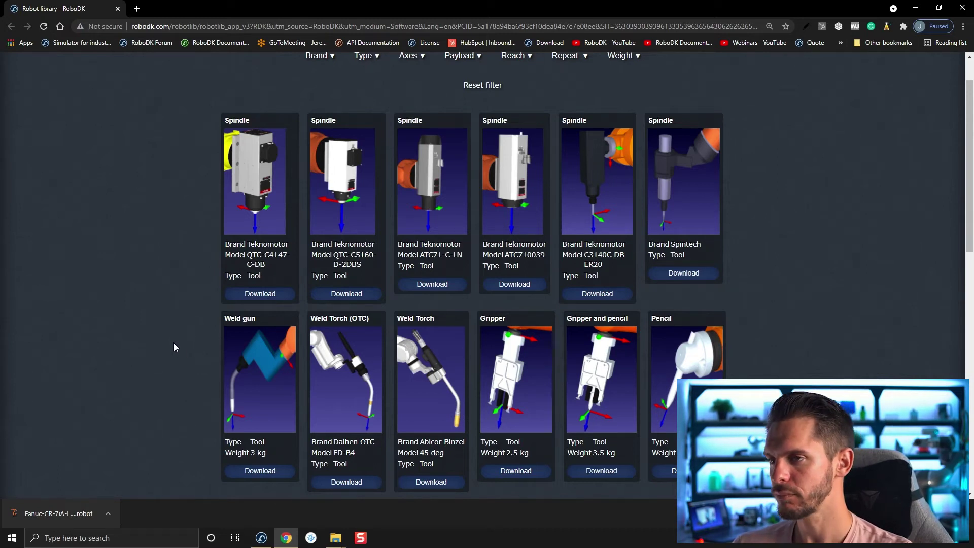
{"action": "scroll", "coordinate": [174, 343], "scroll_direction": "down", "scroll_amount": 2}
{"action": "scroll", "coordinate": [506, 203], "scroll_direction": "up", "scroll_amount": 1}
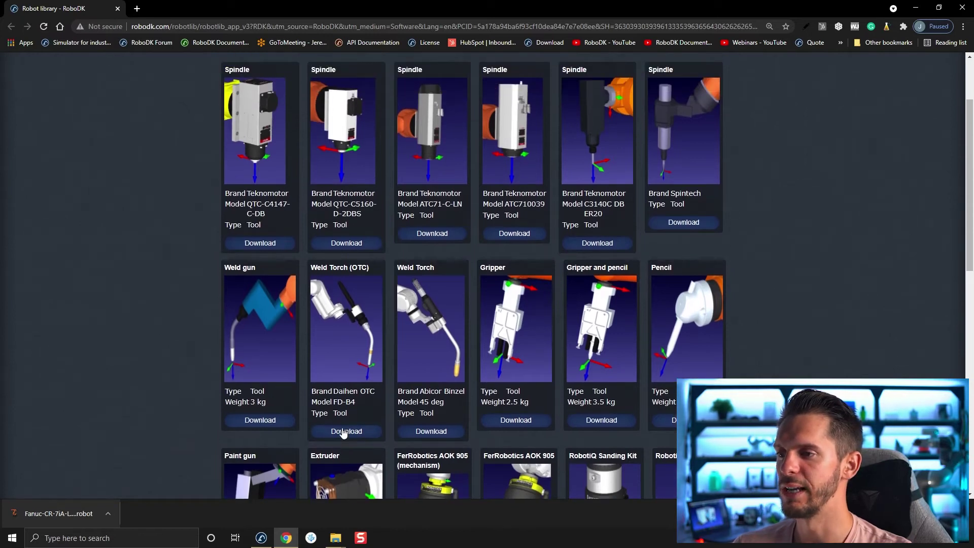
{"action": "scroll", "coordinate": [345, 432], "scroll_direction": "down", "scroll_amount": 1}
{"action": "left_click", "coordinate": [345, 381]}
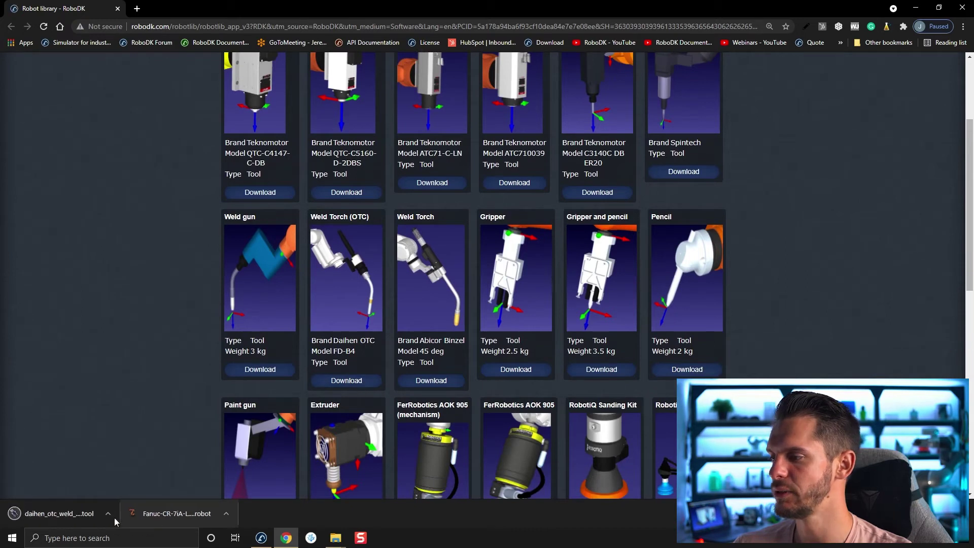
Load the Daihen OTC weld torch onto the robot and hide the Robot Flange frame.
{"action": "left_click_drag", "start_coordinate": [57, 515], "coordinate": [348, 320]}
{"action": "double_click", "coordinate": [447, 190]}
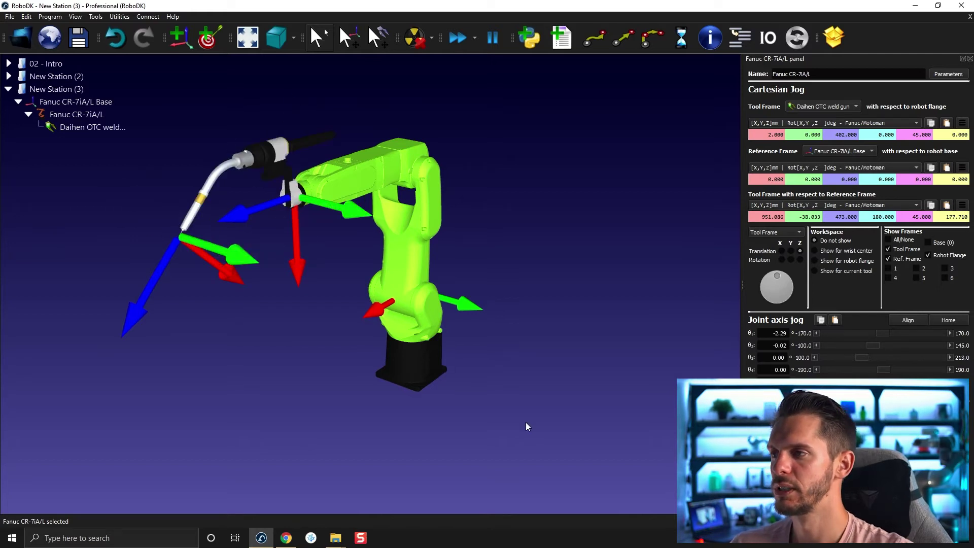
{"action": "left_click", "coordinate": [936, 259]}
{"action": "left_click", "coordinate": [970, 60]}
Drag the weld gun tip to a new pose and orbit the view around the robot.
{"action": "key", "text": "alt"}
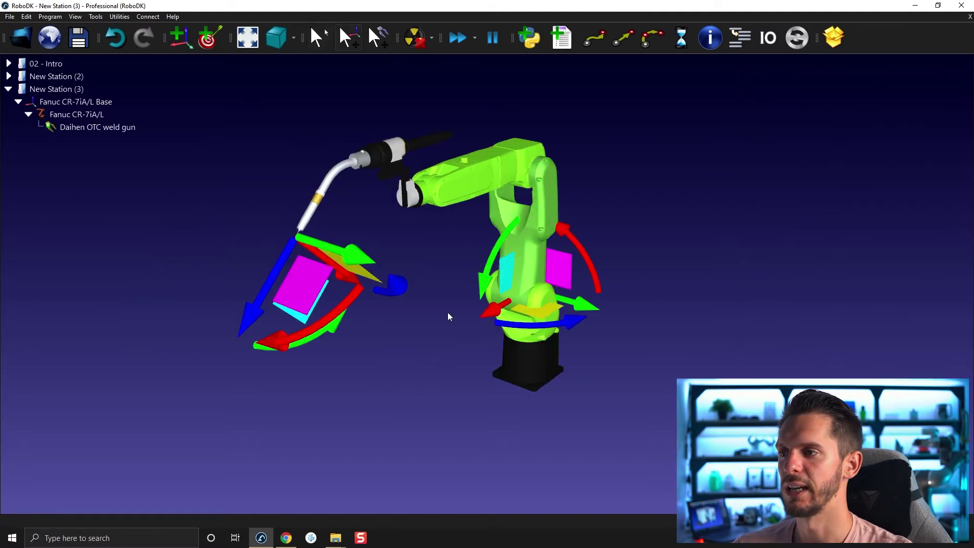
{"action": "left_click_drag", "start_coordinate": [303, 319], "coordinate": [353, 260], "text": "alt"}
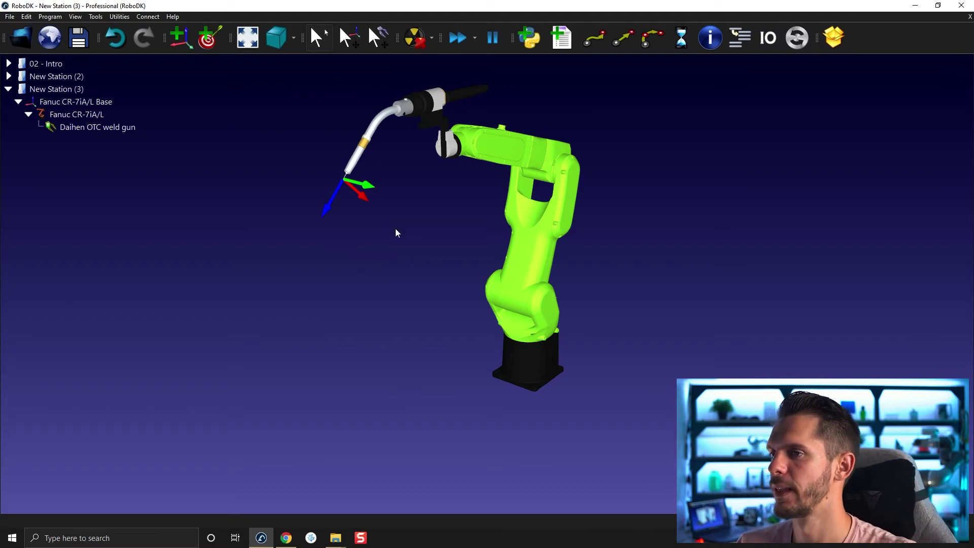
{"action": "left_click_drag", "start_coordinate": [387, 275], "coordinate": [356, 352]}
{"action": "left_click_drag", "start_coordinate": [637, 411], "coordinate": [472, 409]}
{"action": "left_click", "coordinate": [277, 538]}
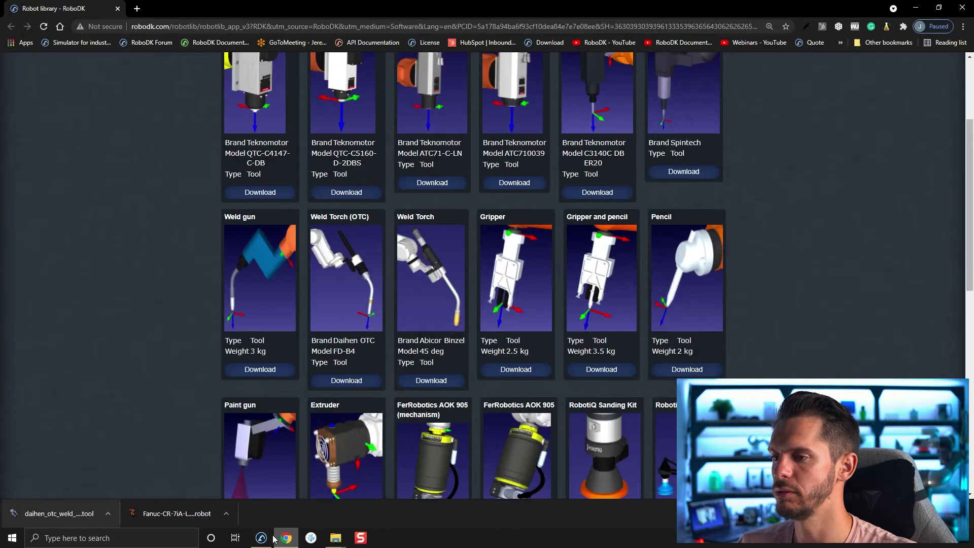
Reset the library filter and show only Object items.
{"action": "scroll", "coordinate": [396, 326], "scroll_direction": "up", "scroll_amount": 3}
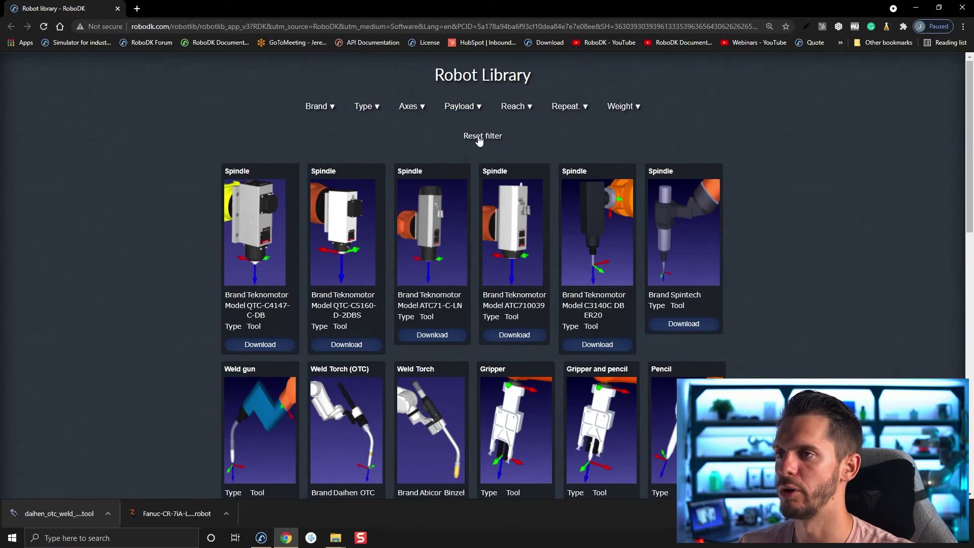
{"action": "left_click", "coordinate": [448, 149]}
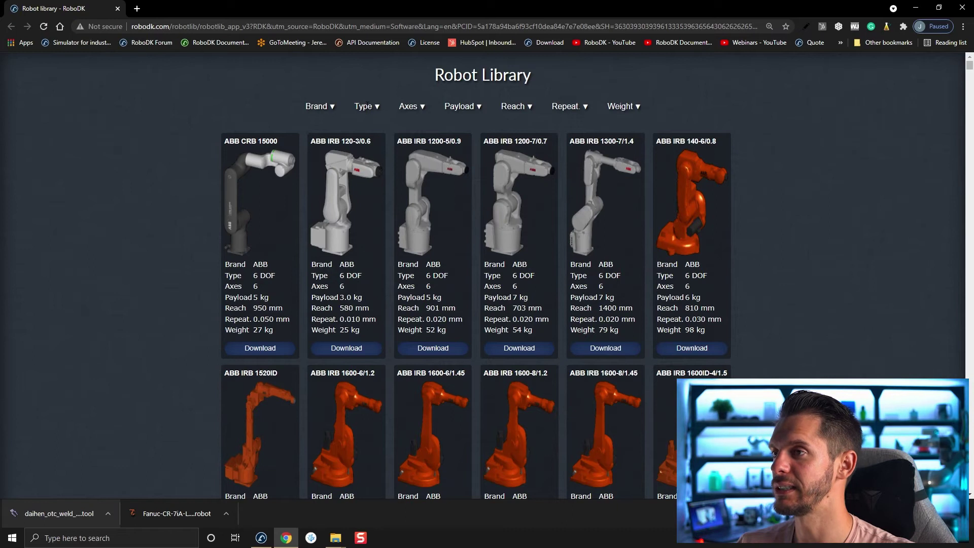
{"action": "left_click", "coordinate": [368, 108]}
{"action": "scroll", "coordinate": [373, 193], "scroll_direction": "down", "scroll_amount": 3}
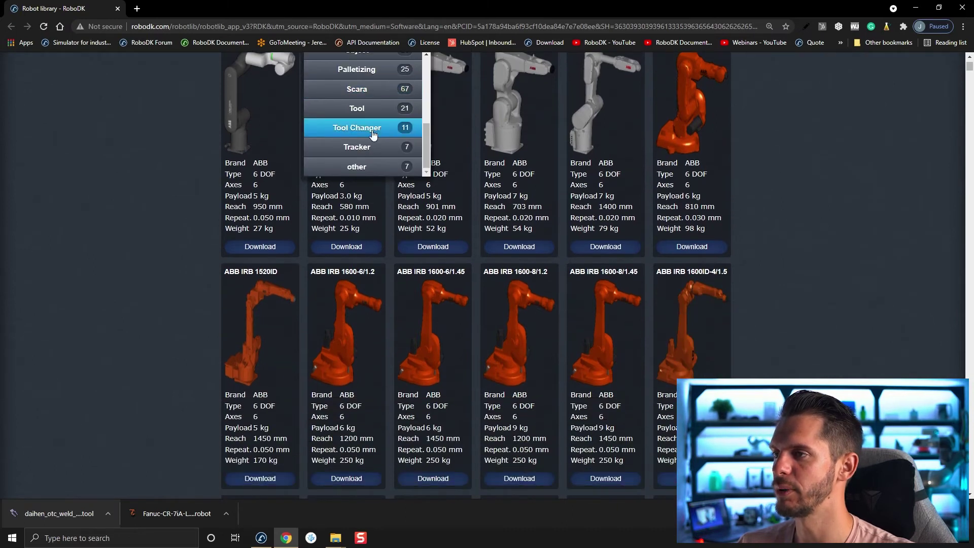
{"action": "scroll", "coordinate": [370, 112], "scroll_direction": "up", "scroll_amount": 2}
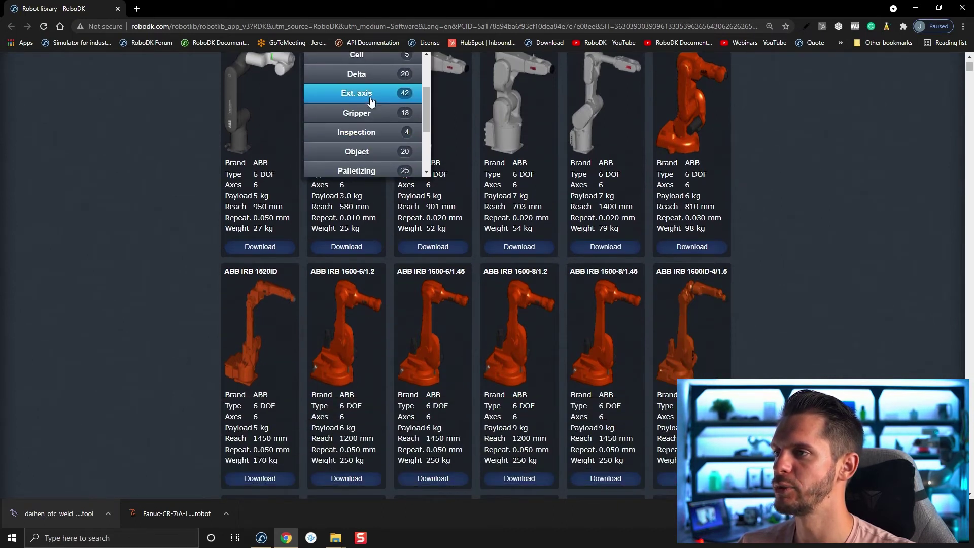
{"action": "left_click", "coordinate": [369, 151]}
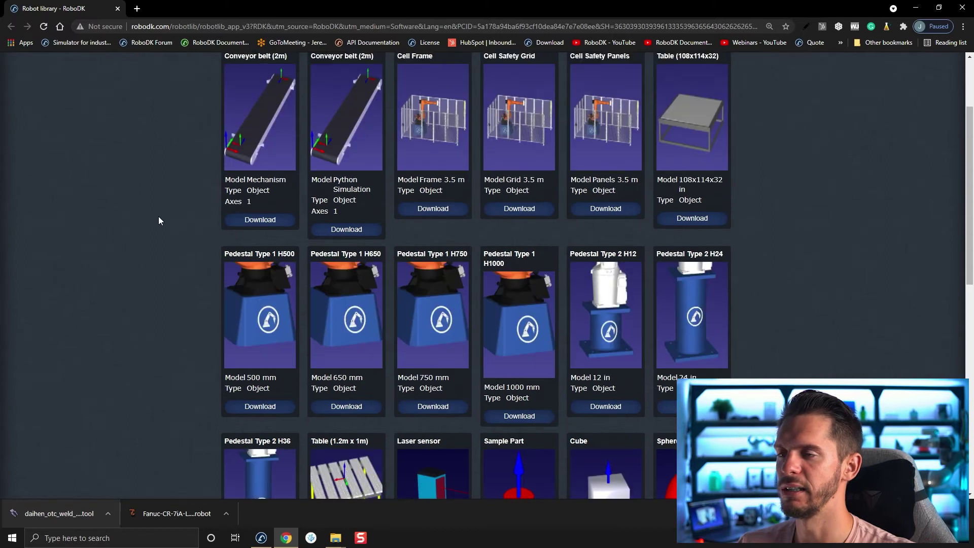
Download the Table (1.2m x 1m) and load it into the station beneath the robot.
{"action": "scroll", "coordinate": [158, 217], "scroll_direction": "up", "scroll_amount": 2}
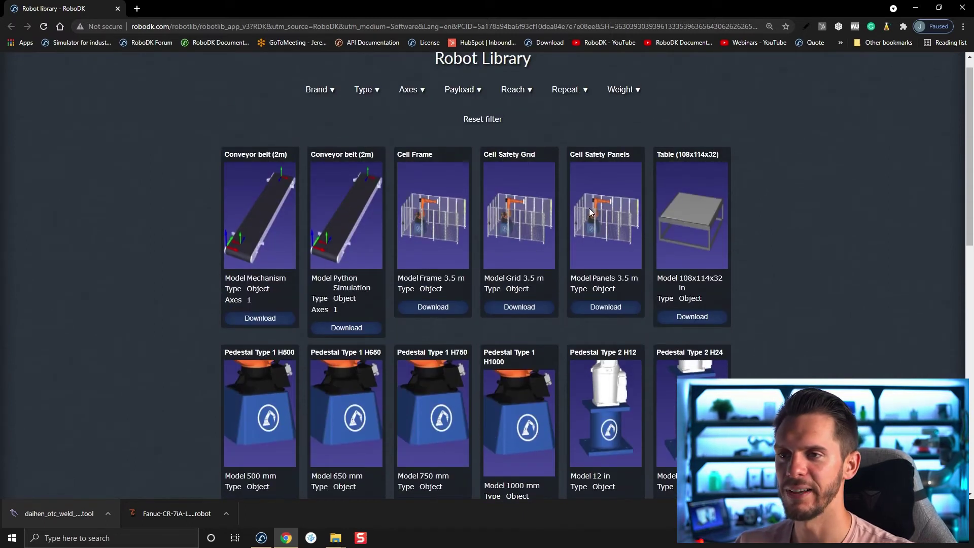
{"action": "scroll", "coordinate": [724, 244], "scroll_direction": "down", "scroll_amount": 1}
{"action": "scroll", "coordinate": [660, 274], "scroll_direction": "down", "scroll_amount": 6}
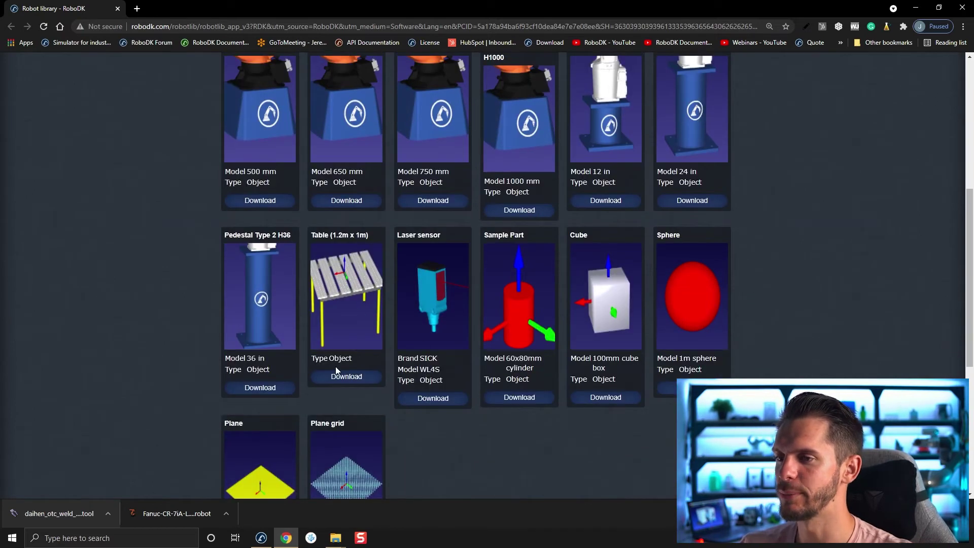
{"action": "scroll", "coordinate": [350, 345], "scroll_direction": "down", "scroll_amount": 1}
{"action": "left_click", "coordinate": [359, 336]}
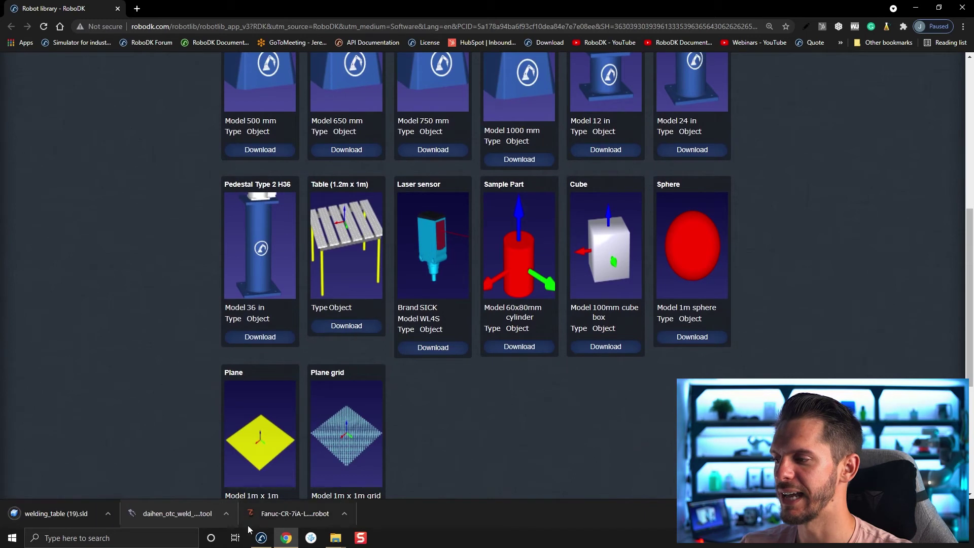
{"action": "left_click_drag", "start_coordinate": [55, 514], "coordinate": [300, 431]}
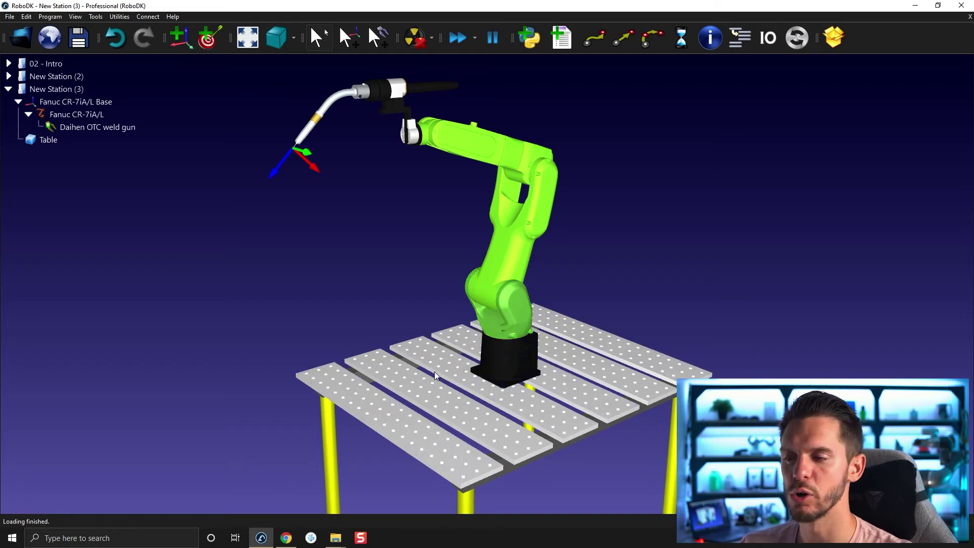
Place welding_table.sld beneath the robot and shift the table along X.
{"action": "left_click_drag", "start_coordinate": [481, 395], "coordinate": [550, 305]}
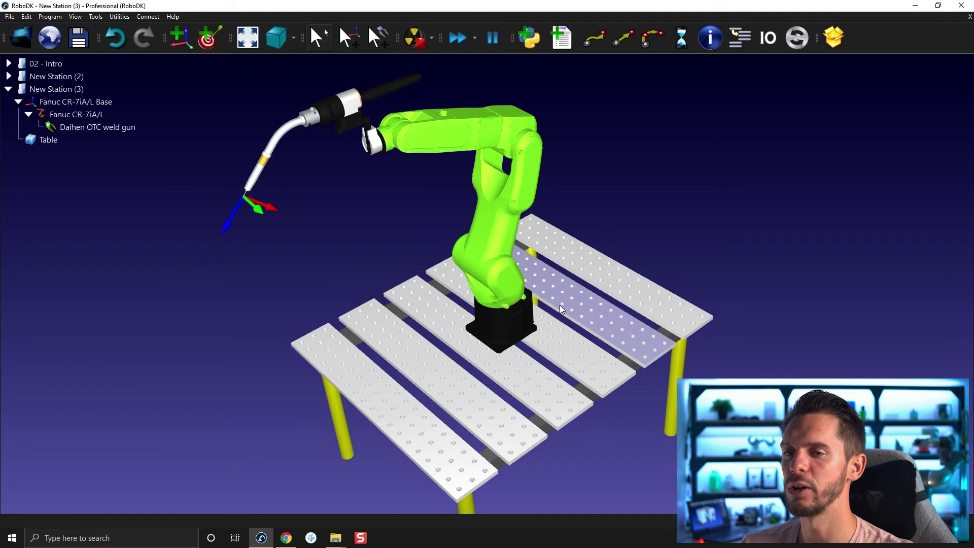
{"action": "double_click", "coordinate": [559, 305]}
{"action": "scroll", "coordinate": [786, 128], "scroll_direction": "up", "scroll_amount": 10}
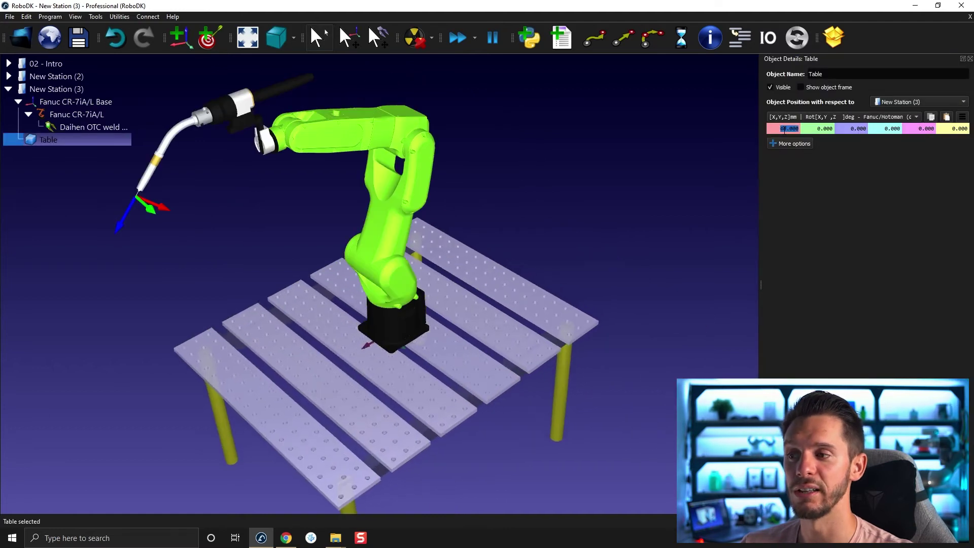
{"action": "scroll", "coordinate": [789, 127], "scroll_direction": "up", "scroll_amount": 12}
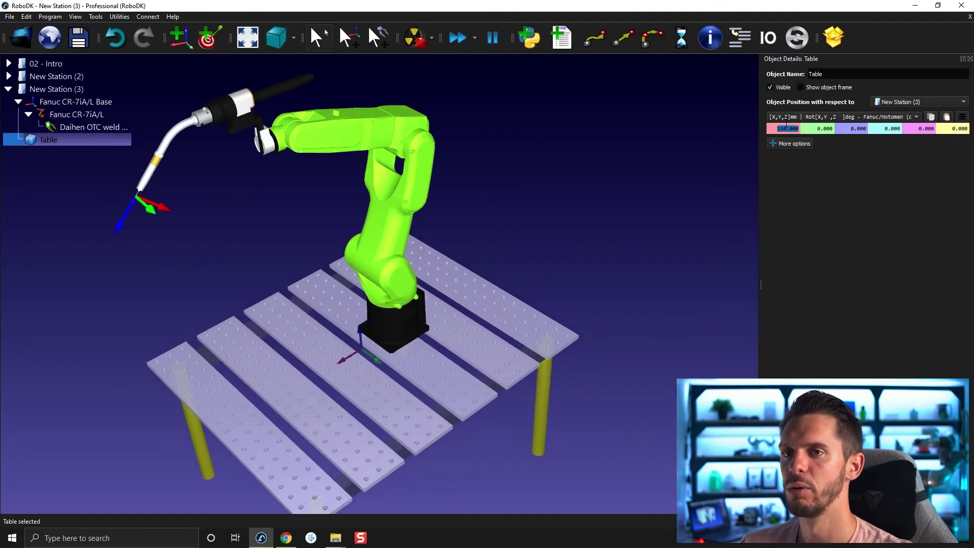
{"action": "scroll", "coordinate": [787, 128], "scroll_direction": "up", "scroll_amount": 10}
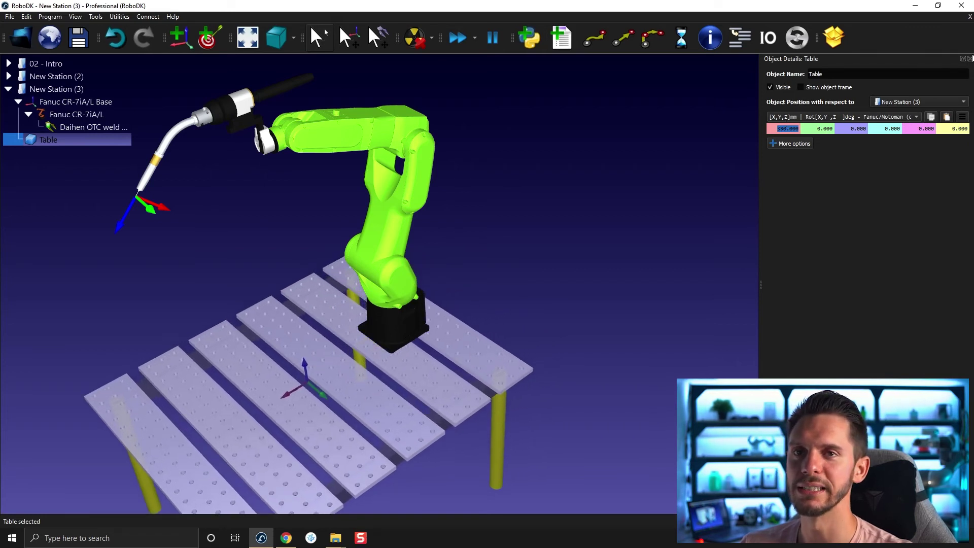
{"action": "left_click", "coordinate": [970, 59]}
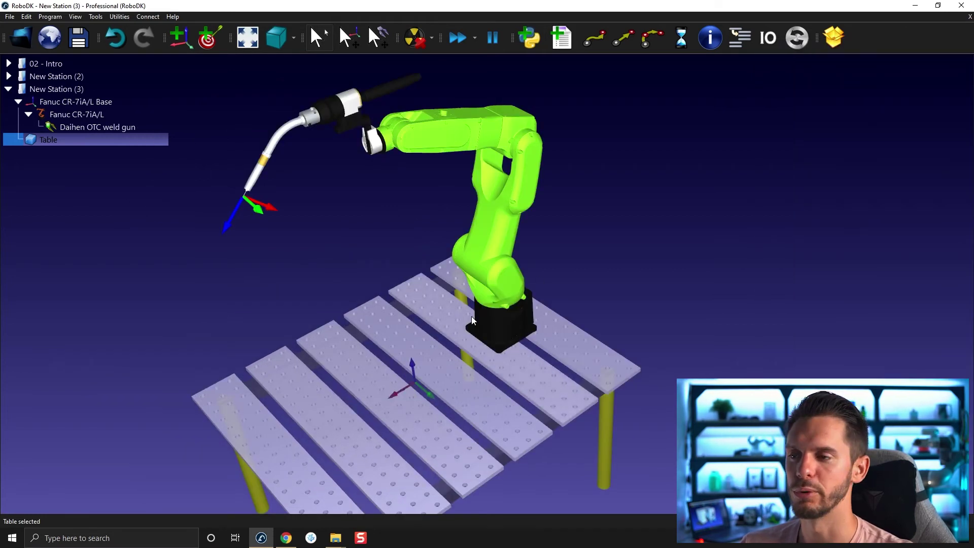
Orbit around the robot on the table, then return to the online robot library.
{"action": "left_click_drag", "start_coordinate": [475, 266], "coordinate": [648, 264]}
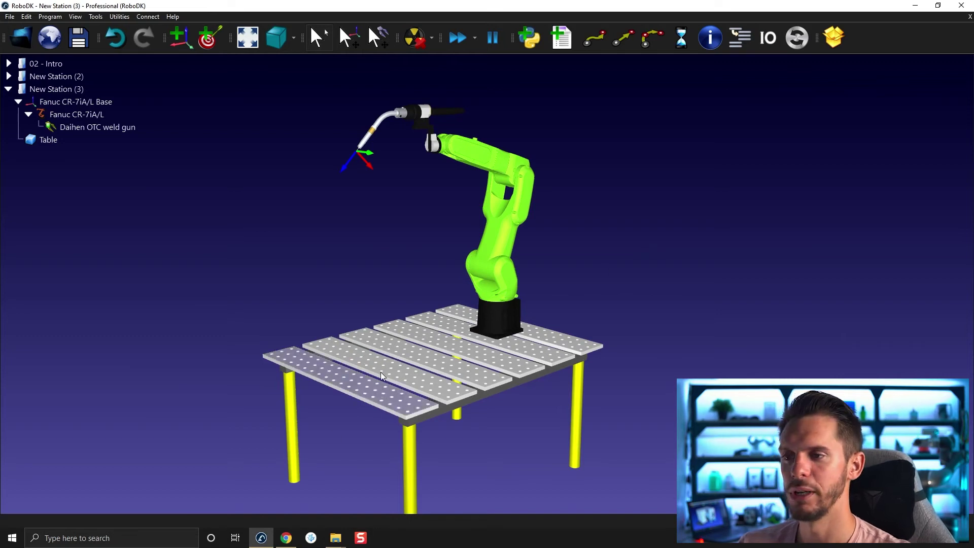
{"action": "right_click_drag", "start_coordinate": [381, 330], "coordinate": [389, 331]}
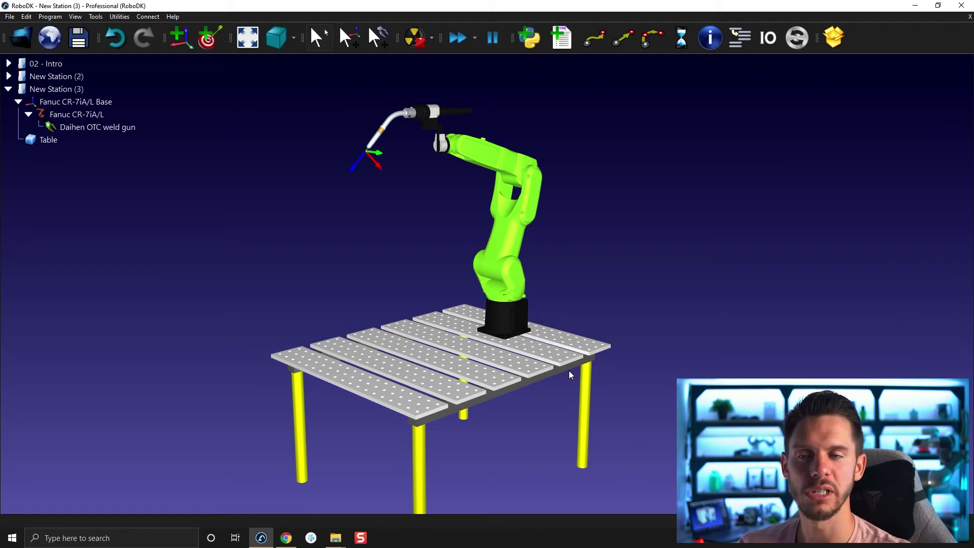
{"action": "left_click_drag", "start_coordinate": [376, 268], "coordinate": [403, 281]}
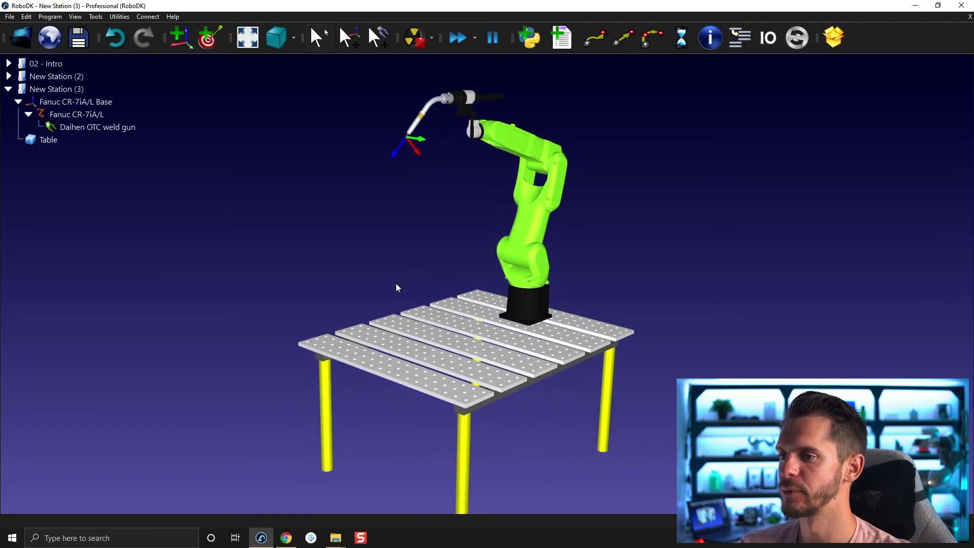
{"action": "left_click", "coordinate": [287, 544]}
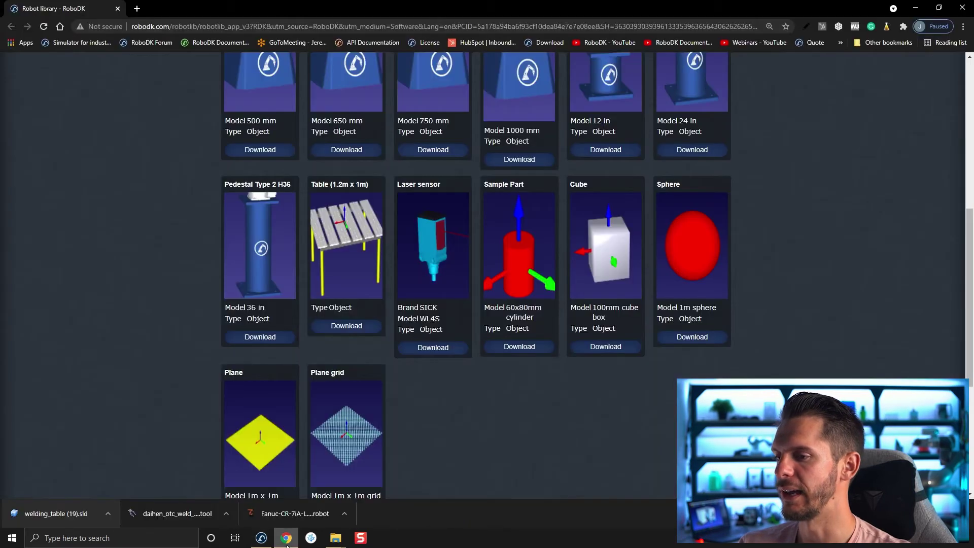
Download the 100 mm Cube model and load box (4).sld into the station.
{"action": "left_click", "coordinate": [624, 347]}
{"action": "left_click_drag", "start_coordinate": [60, 513], "coordinate": [319, 385]}
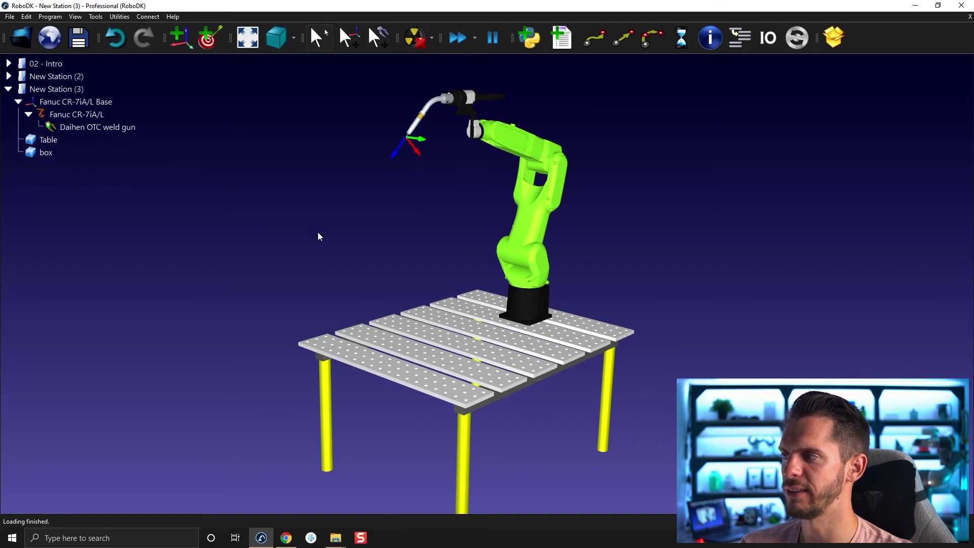
Inspect the table from below and above, and move Frame 2 onto the table.
{"action": "left_click_drag", "start_coordinate": [265, 350], "coordinate": [271, 127]}
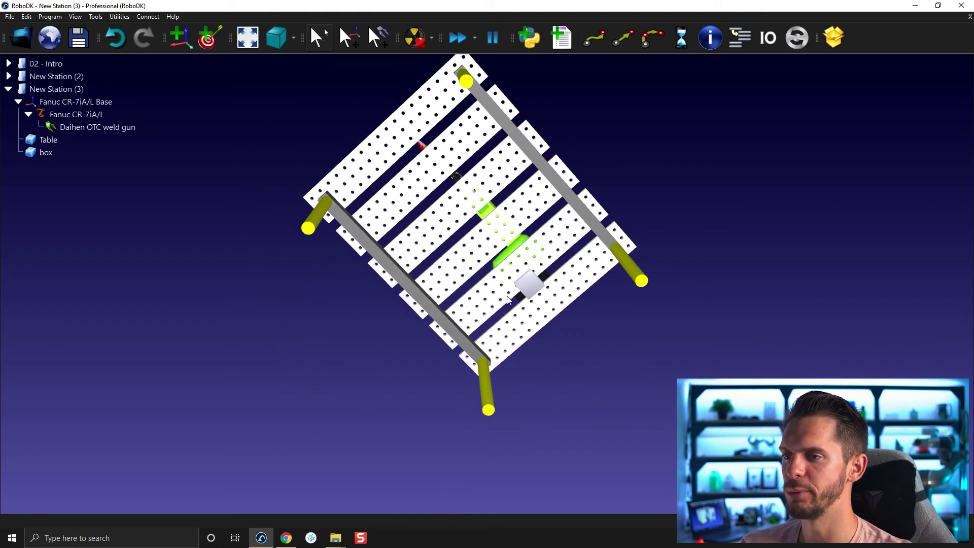
{"action": "left_click_drag", "start_coordinate": [510, 311], "coordinate": [522, 441]}
{"action": "left_click_drag", "start_coordinate": [541, 310], "coordinate": [514, 297]}
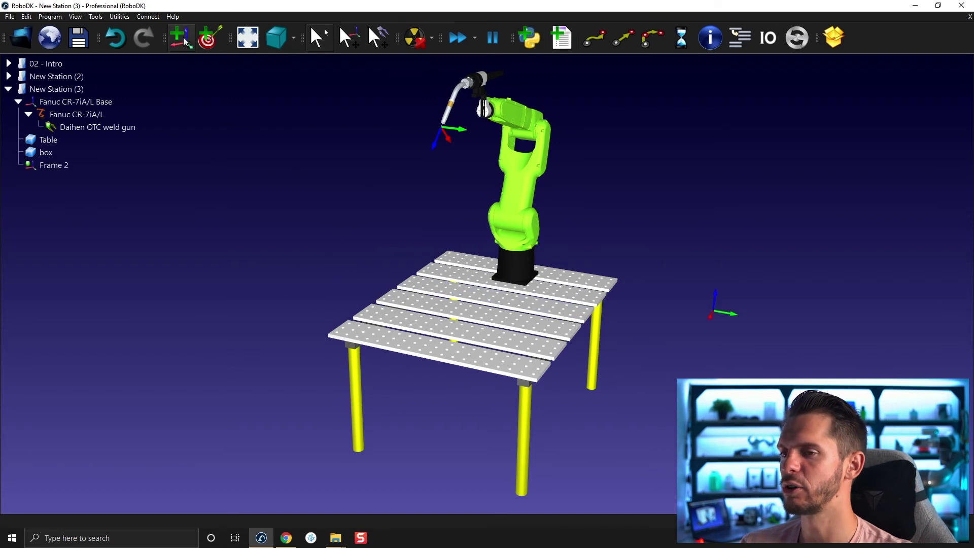
{"action": "left_click_drag", "start_coordinate": [721, 310], "coordinate": [474, 315], "text": "alt"}
Rename Frame 2 to 'Part' and nest the box under it.
{"action": "left_click", "coordinate": [50, 170]}
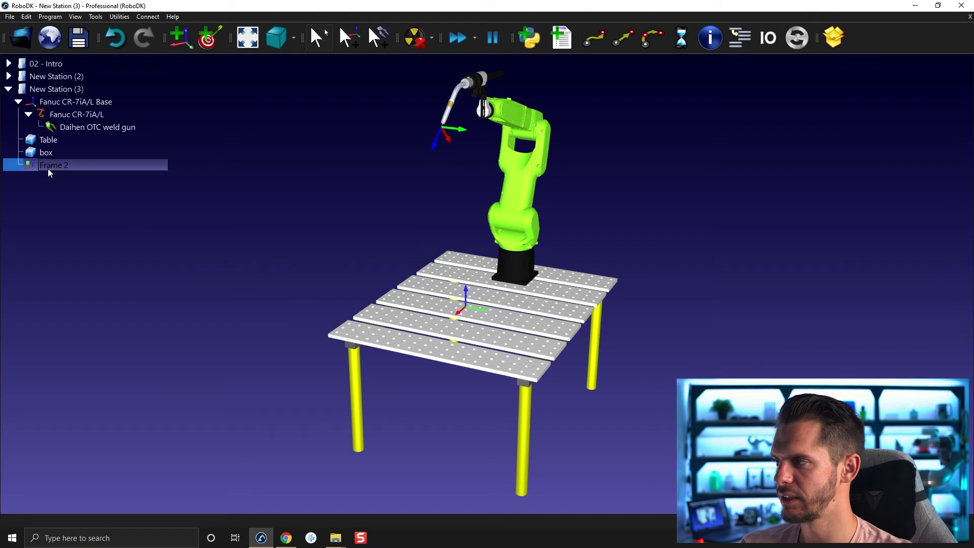
{"action": "key", "text": "F2"}
{"action": "type", "text": "Part"}
{"action": "key", "text": "Return"}
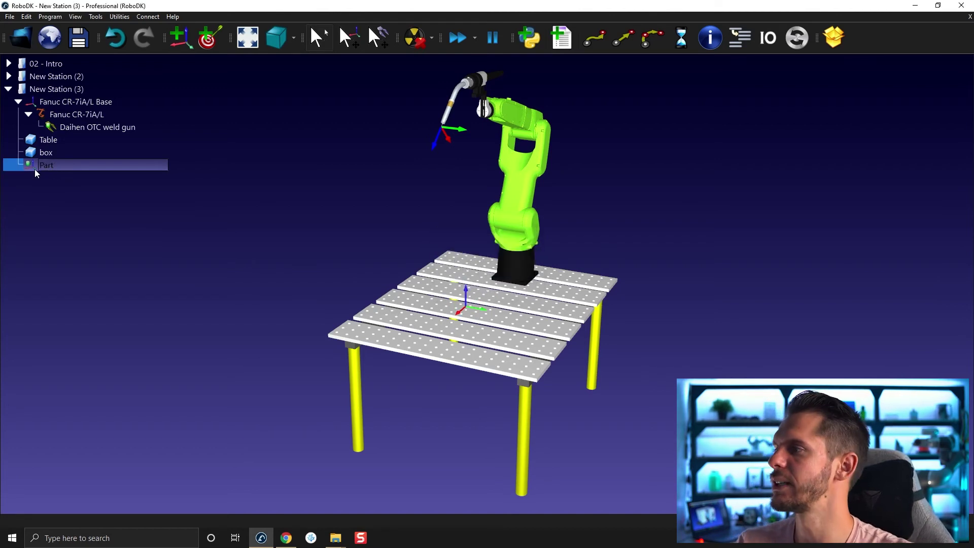
{"action": "left_click_drag", "start_coordinate": [45, 152], "coordinate": [45, 165]}
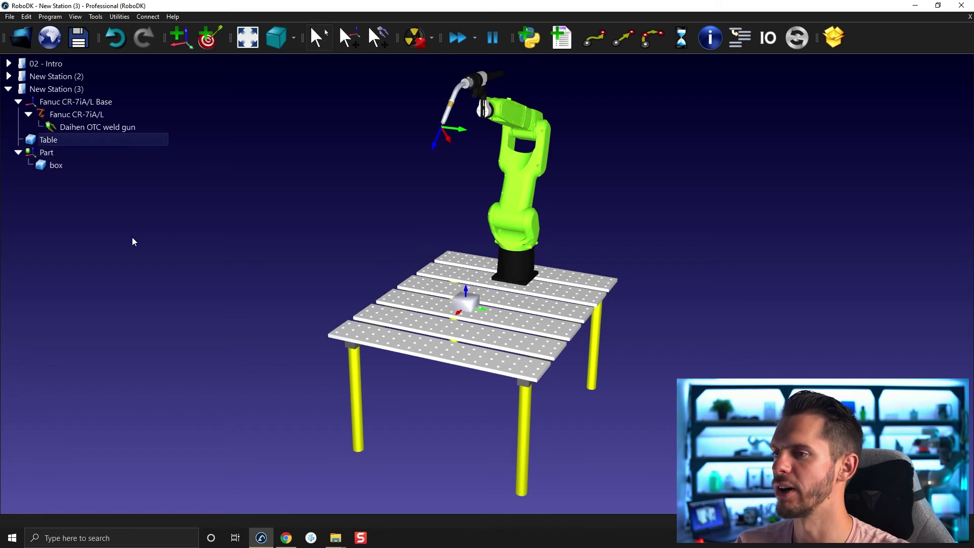
{"action": "scroll", "coordinate": [460, 302], "scroll_direction": "up", "scroll_amount": 5}
{"action": "key", "text": "alt"}
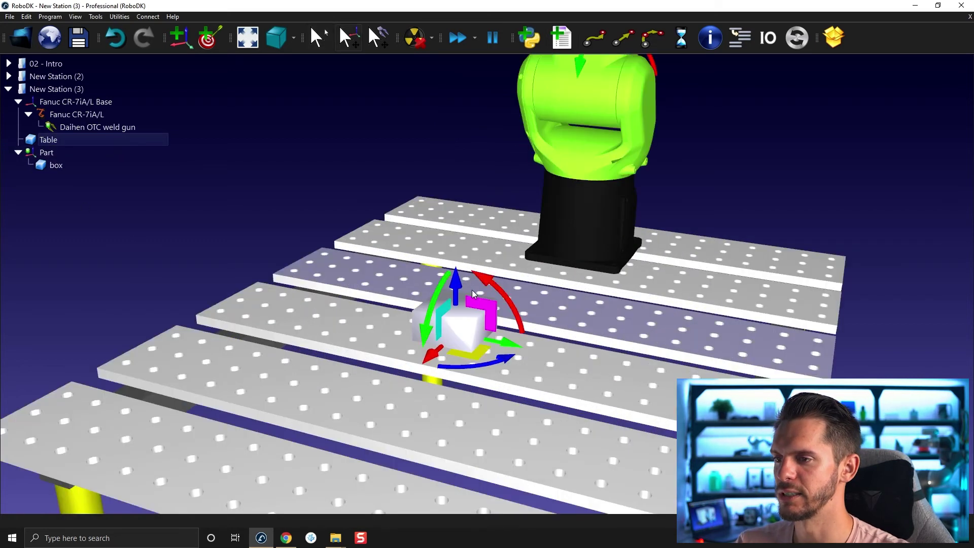
Raise the box up onto the welding table top.
{"action": "left_click_drag", "start_coordinate": [460, 289], "coordinate": [453, 258], "text": "alt"}
{"action": "left_click", "coordinate": [411, 267]}
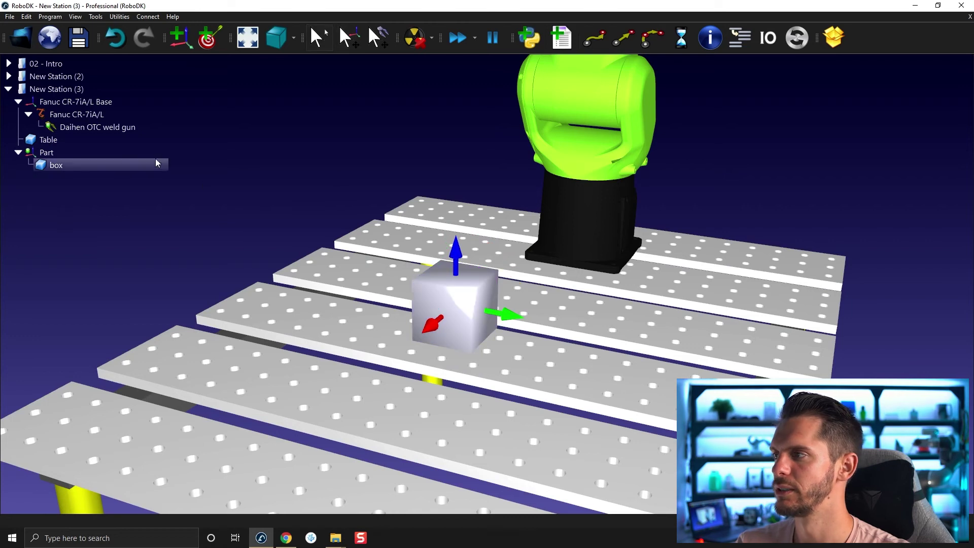
{"action": "right_click", "coordinate": [141, 168]}
{"action": "left_click", "coordinate": [283, 147]}
{"action": "scroll", "coordinate": [334, 164], "scroll_direction": "down", "scroll_amount": 3}
{"action": "left_click_drag", "start_coordinate": [334, 164], "coordinate": [164, 220]}
Slide the Part frame so the box sits toward the table's front-left slats.
{"action": "left_click", "coordinate": [141, 152]}
{"action": "right_click", "coordinate": [141, 154]}
{"action": "key", "text": "Escape"}
{"action": "key", "text": "alt"}
{"action": "left_click_drag", "start_coordinate": [293, 312], "coordinate": [213, 348]}
{"action": "right_click", "coordinate": [74, 156]}
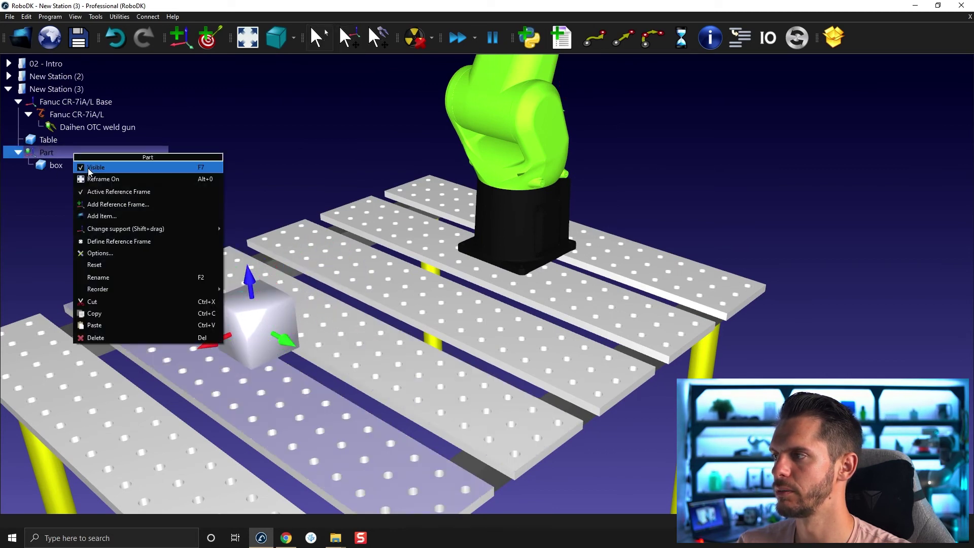
{"action": "left_click", "coordinate": [393, 262]}
{"action": "scroll", "coordinate": [393, 261], "scroll_direction": "down", "scroll_amount": 3}
{"action": "mouse_move", "coordinate": [394, 261]}
{"action": "left_mouse_down"}
{"action": "mouse_move", "coordinate": [375, 254]}
{"action": "mouse_move", "coordinate": [393, 262]}
{"action": "left_mouse_up"}
{"action": "left_click", "coordinate": [56, 88]}
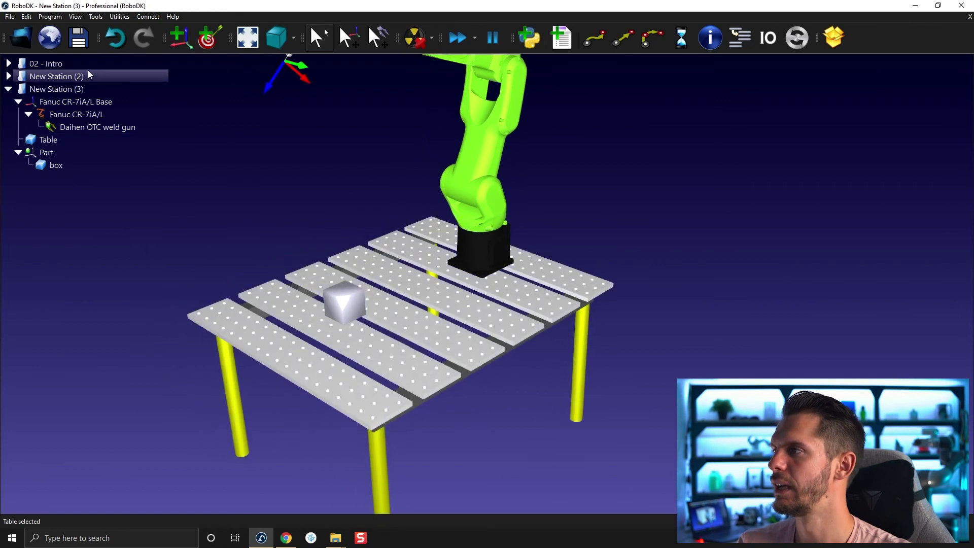
{"action": "left_click", "coordinate": [50, 16]}
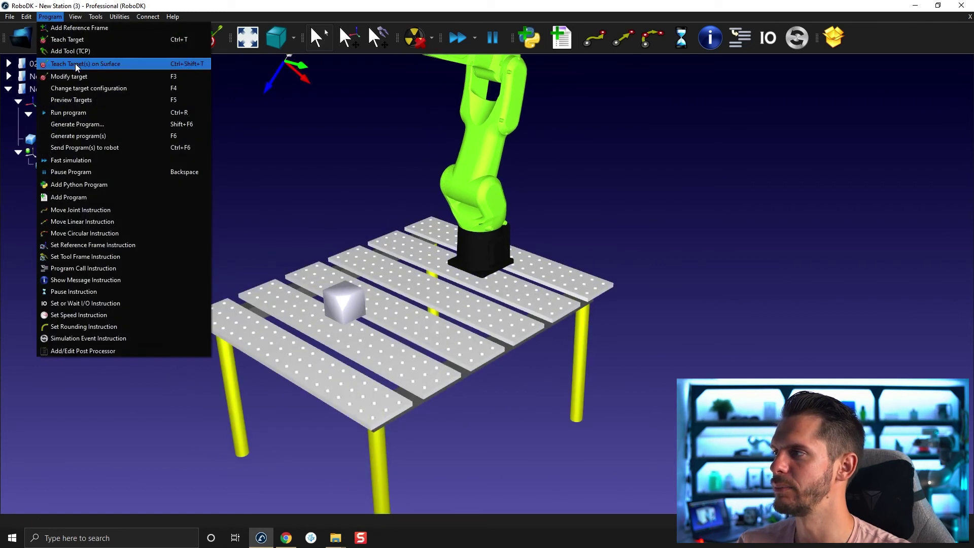
Teach Targets 1–4 on the box's top corners with Teach Target(s) on Surface, then select all four.
{"action": "left_click", "coordinate": [66, 53]}
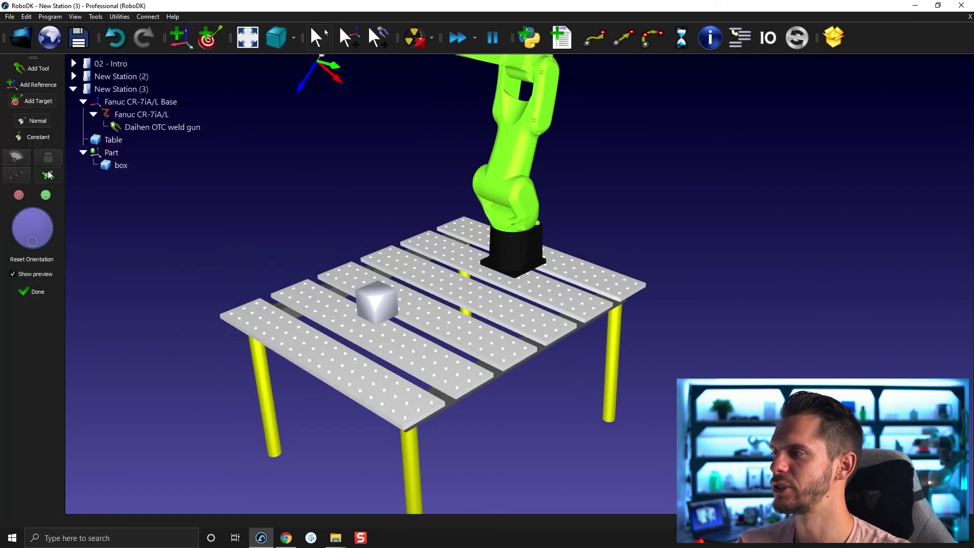
{"action": "scroll", "coordinate": [378, 292], "scroll_direction": "up", "scroll_amount": 5}
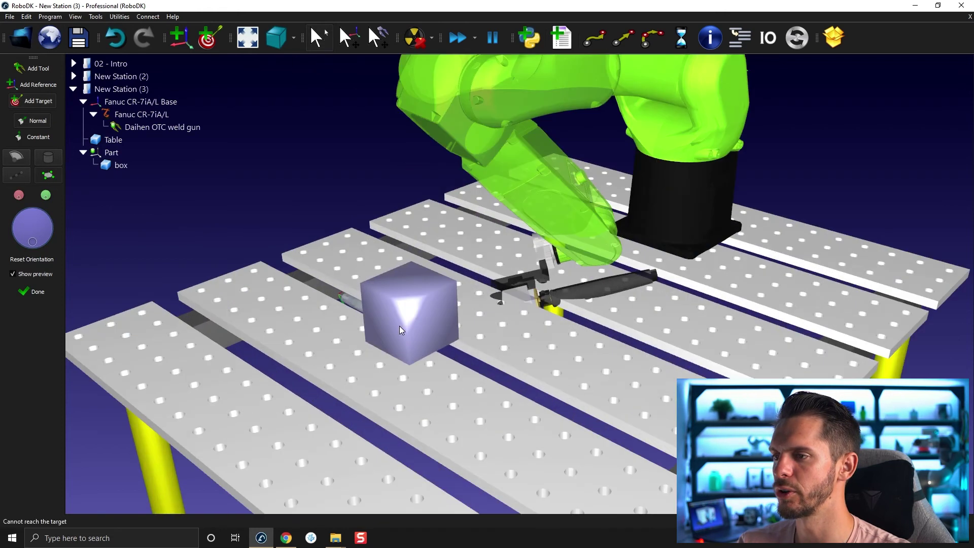
{"action": "left_click", "coordinate": [417, 248]}
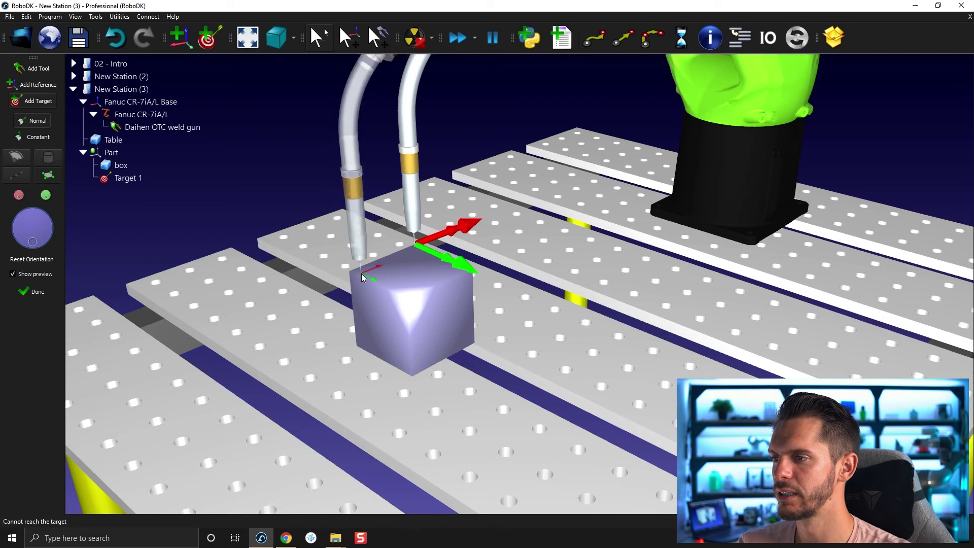
{"action": "left_click", "coordinate": [351, 270]}
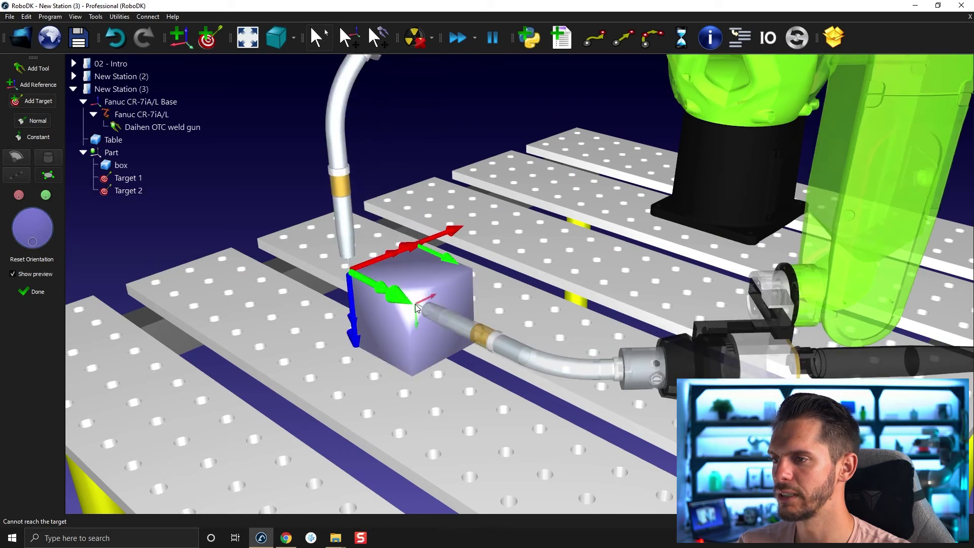
{"action": "left_click", "coordinate": [408, 297]}
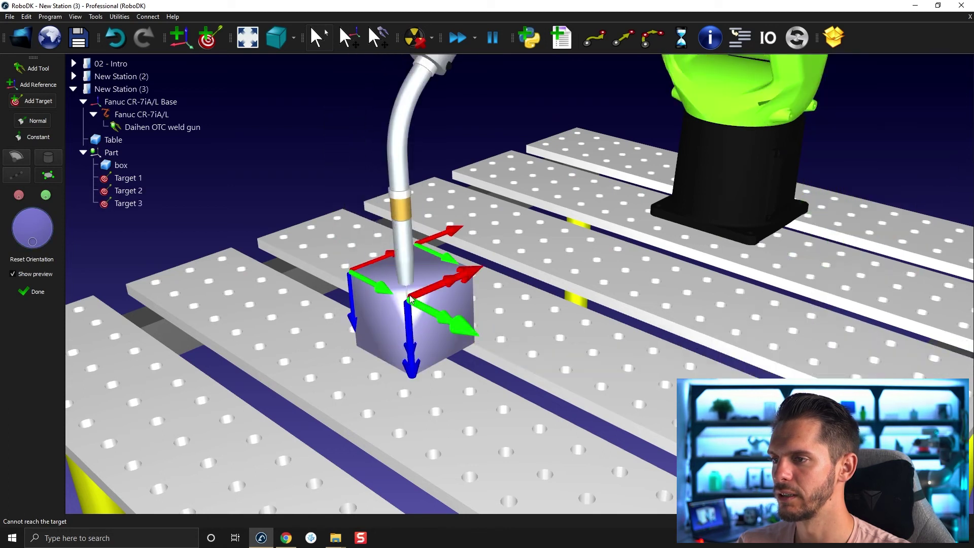
{"action": "middle_click_drag", "start_coordinate": [471, 273], "coordinate": [476, 273]}
{"action": "left_click", "coordinate": [476, 274]}
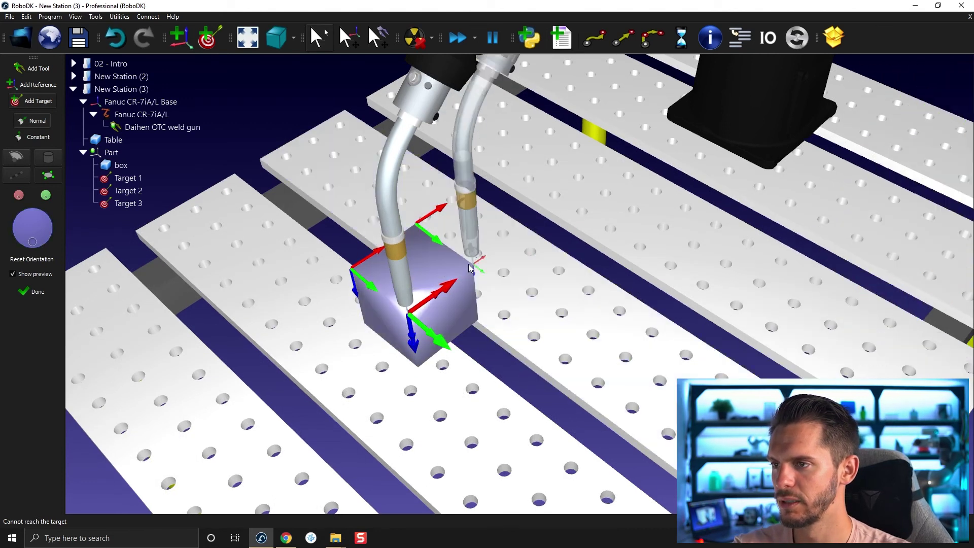
{"action": "left_click", "coordinate": [33, 293]}
{"action": "left_click", "coordinate": [62, 178]}
{"action": "left_click", "coordinate": [68, 219], "text": "shift"}
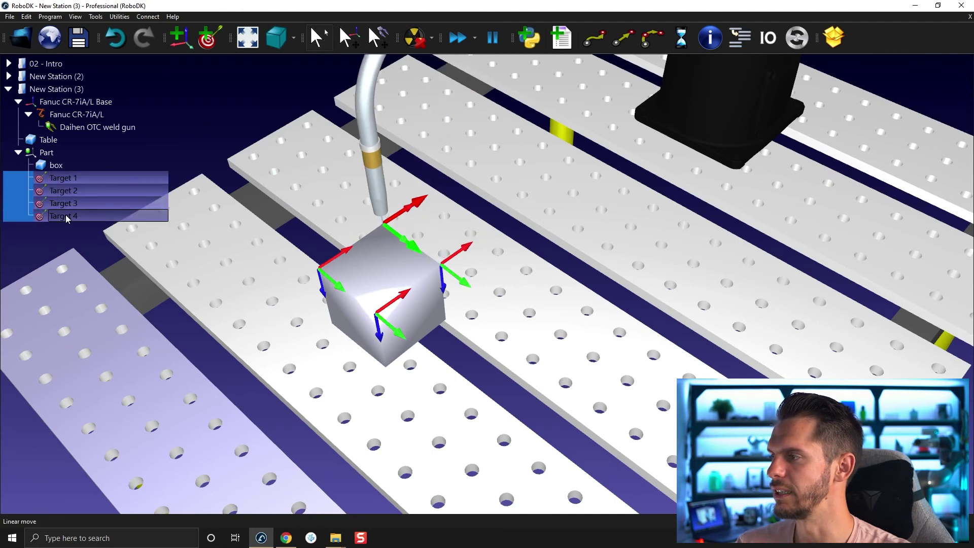
Create Prog1 from Targets 1–4 and append a linear return move to Target 1.
{"action": "right_click", "coordinate": [67, 219]}
{"action": "left_click", "coordinate": [101, 330]}
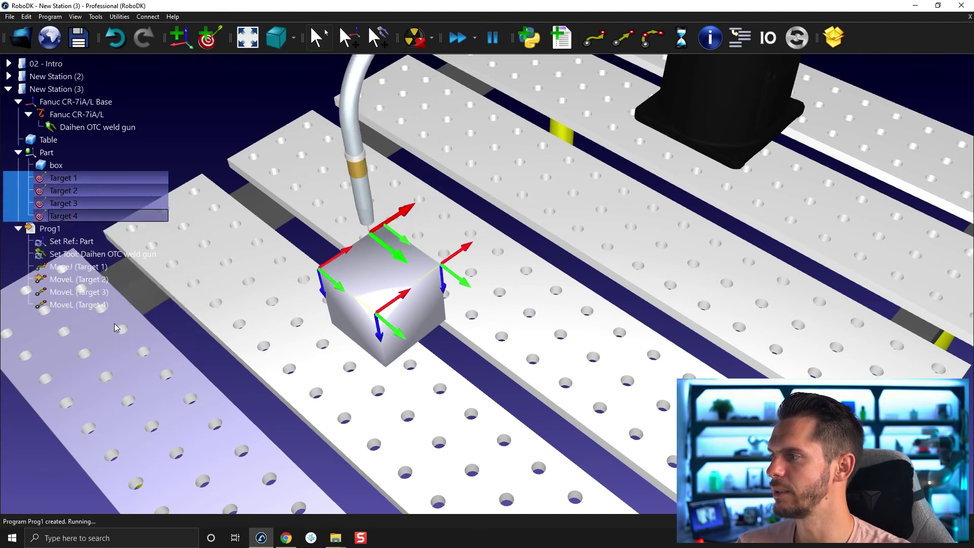
{"action": "left_click", "coordinate": [64, 265]}
{"action": "left_click", "coordinate": [96, 306]}
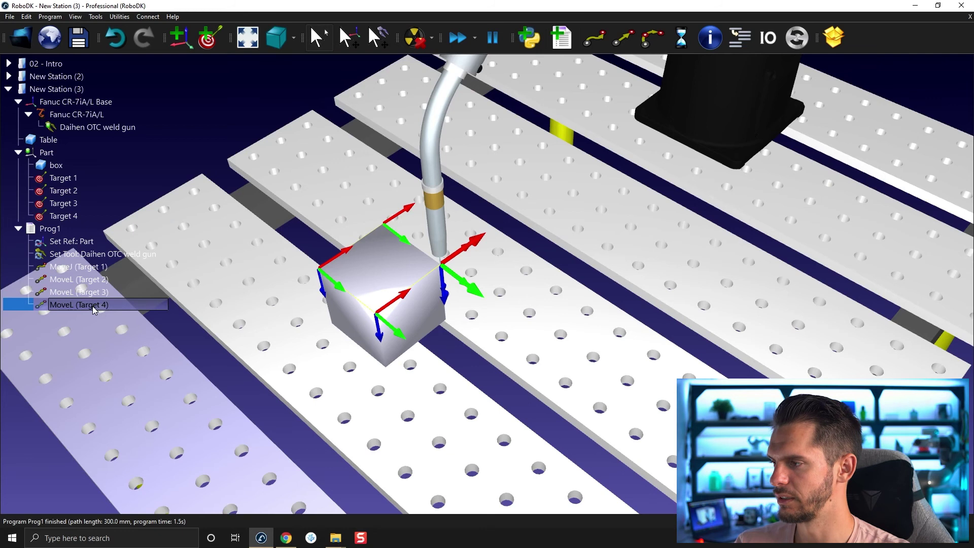
{"action": "key", "text": "ctrl+v"}
{"action": "scroll", "coordinate": [325, 264], "scroll_direction": "down", "scroll_amount": 5}
{"action": "left_click_drag", "start_coordinate": [284, 274], "coordinate": [325, 264]}
{"action": "right_click", "coordinate": [145, 322]}
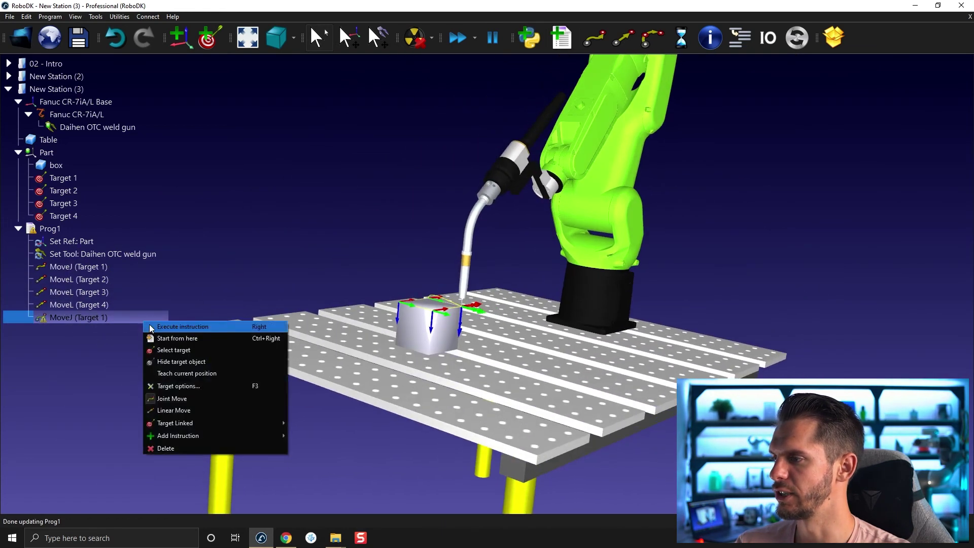
{"action": "left_click", "coordinate": [158, 411]}
Run Prog1 in simulation.
{"action": "left_click_drag", "start_coordinate": [145, 365], "coordinate": [122, 385]}
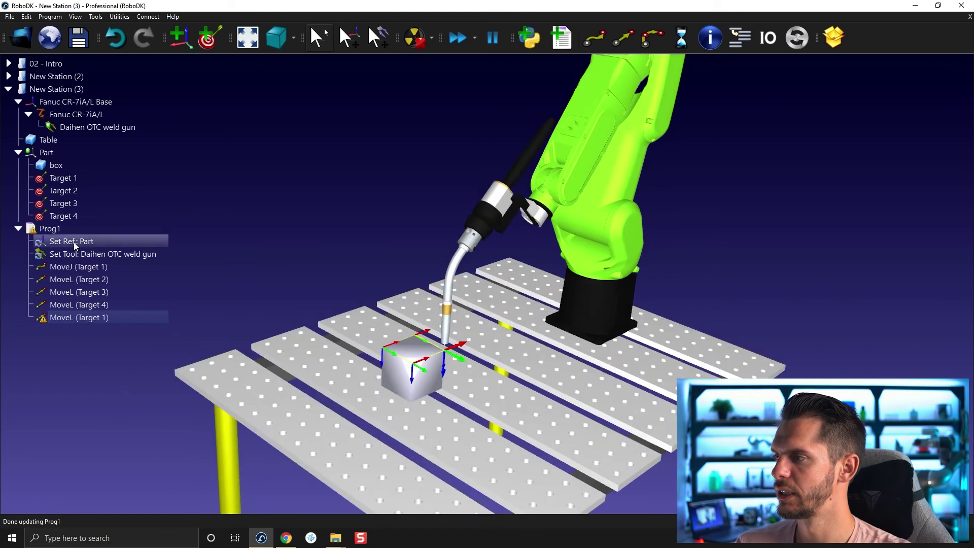
{"action": "double_click", "coordinate": [56, 229]}
{"action": "scroll", "coordinate": [307, 297], "scroll_direction": "down", "scroll_amount": 3}
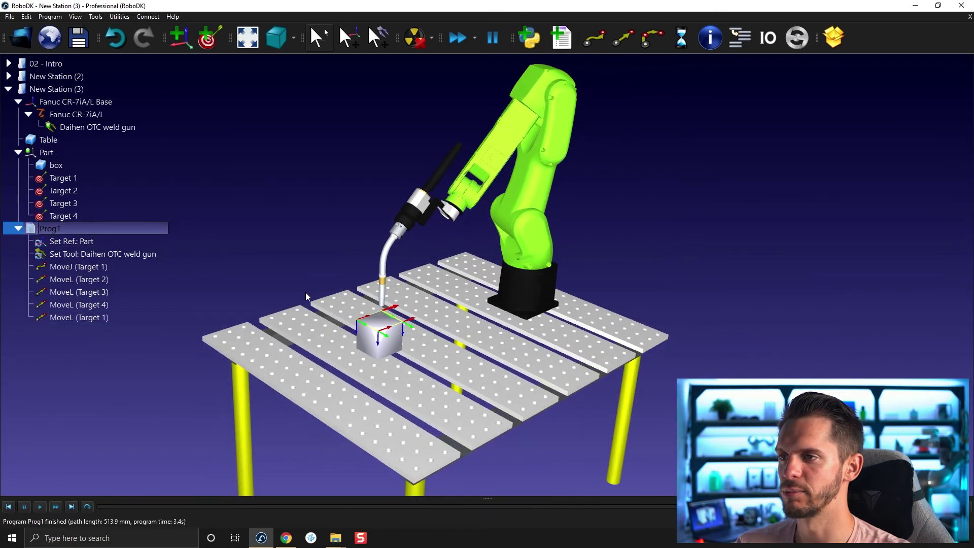
Rerun Prog1 and tilt the view to inspect the 400 mm square path.
{"action": "double_click", "coordinate": [113, 229]}
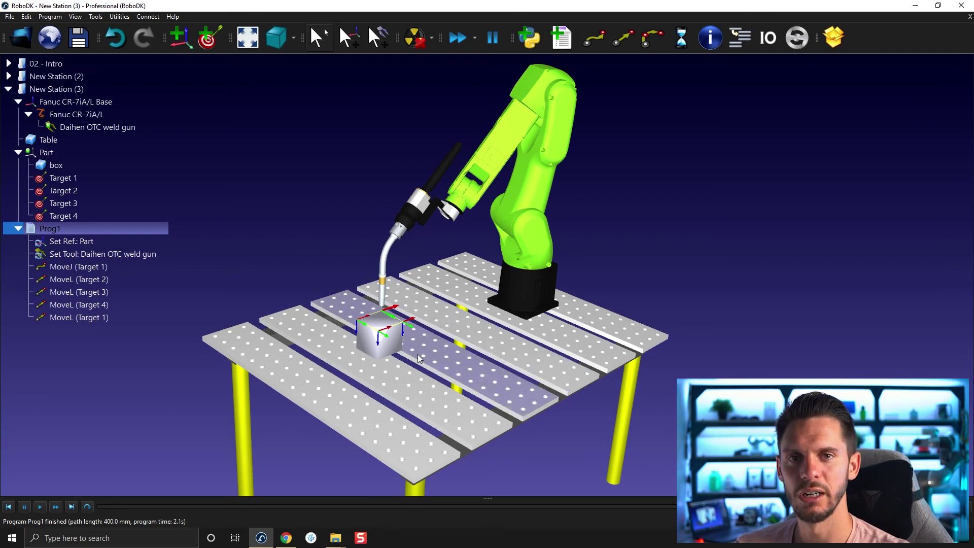
{"action": "left_click_drag", "start_coordinate": [406, 346], "coordinate": [363, 321]}
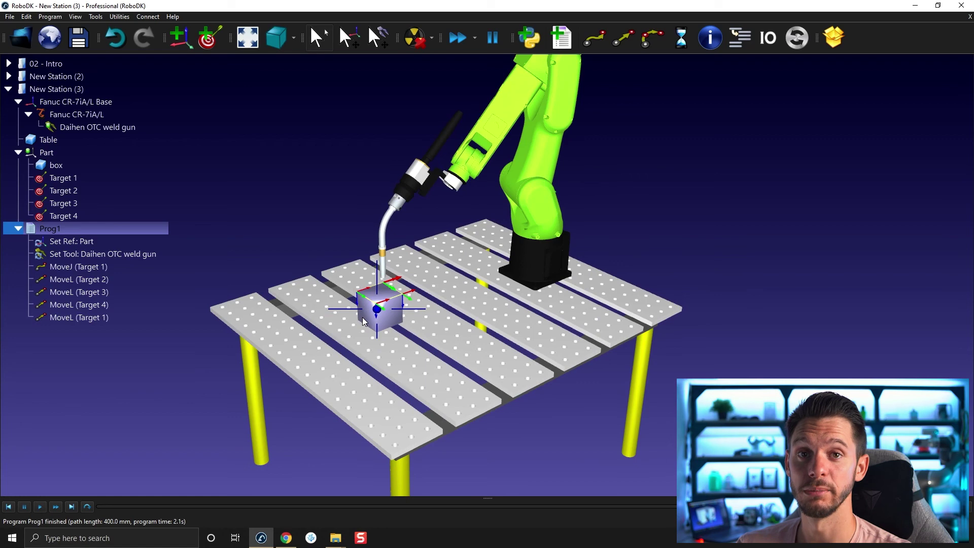